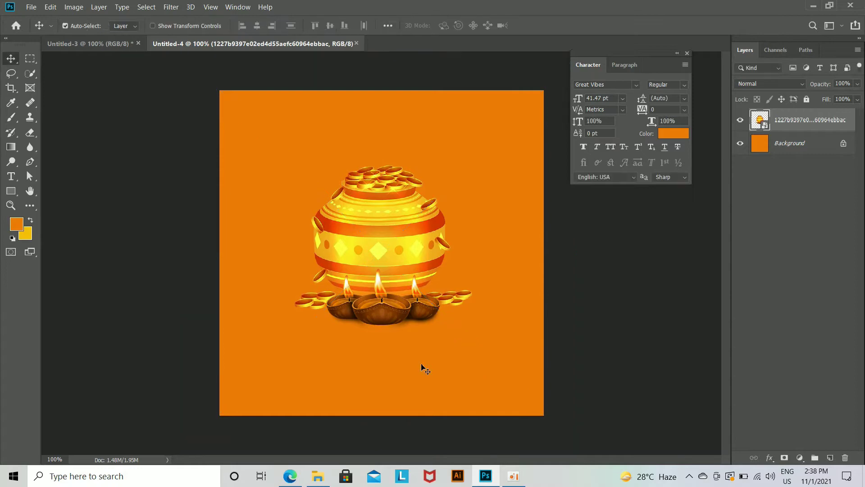
Place the diwali-1699269_960_720 mandala image from the Downloads folder on the orange poster
left_click(324, 477)
left_click_drag(317, 97, 410, 338)
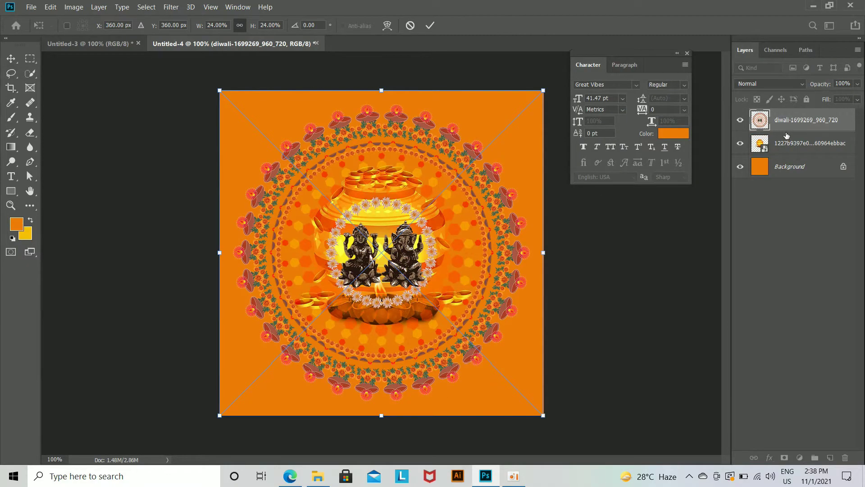
key("Return")
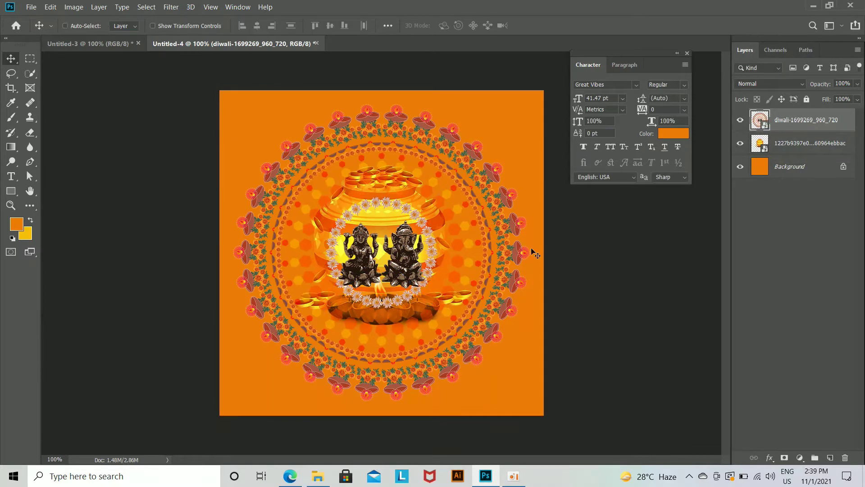
Scale the mandala down about its centre and move its layer below the gold pot layer
key("ctrl+t")
left_click_drag(543, 415, 505, 376)
key("Return")
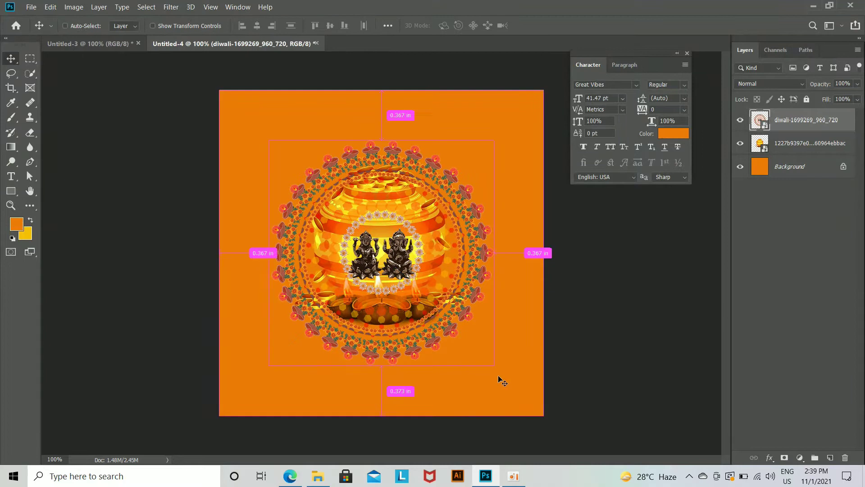
left_click_drag(802, 125, 807, 152)
left_click(803, 125)
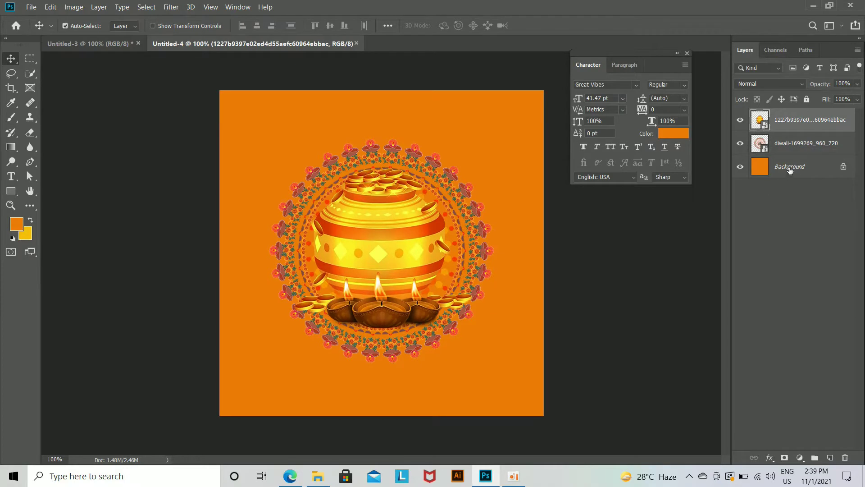
Add an empty layer above the background and set the foreground colour to yellow ffde00 for the Brush tool
left_click(790, 167)
left_click(830, 457)
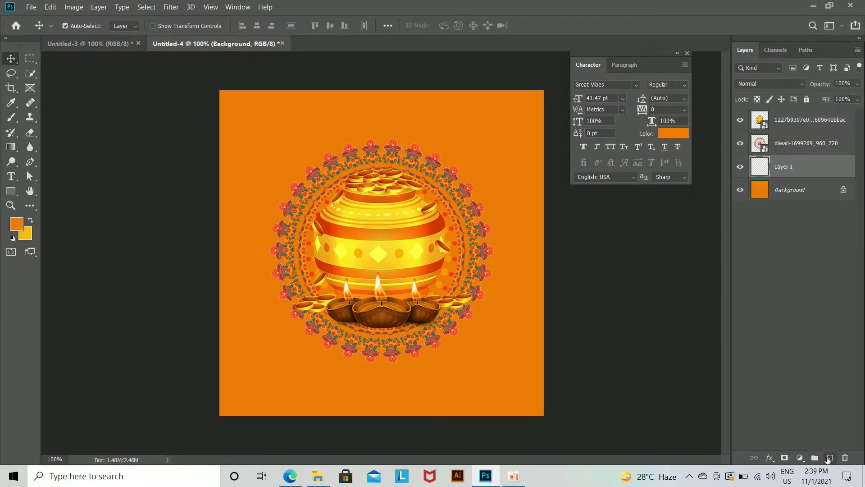
left_click(10, 118)
left_click(30, 219)
left_click(16, 224)
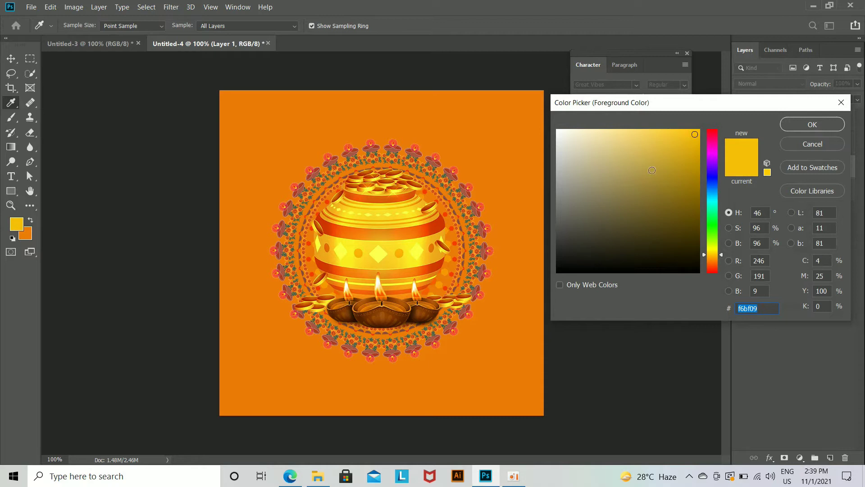
left_click_drag(717, 255, 717, 252)
left_click_drag(693, 157, 701, 127)
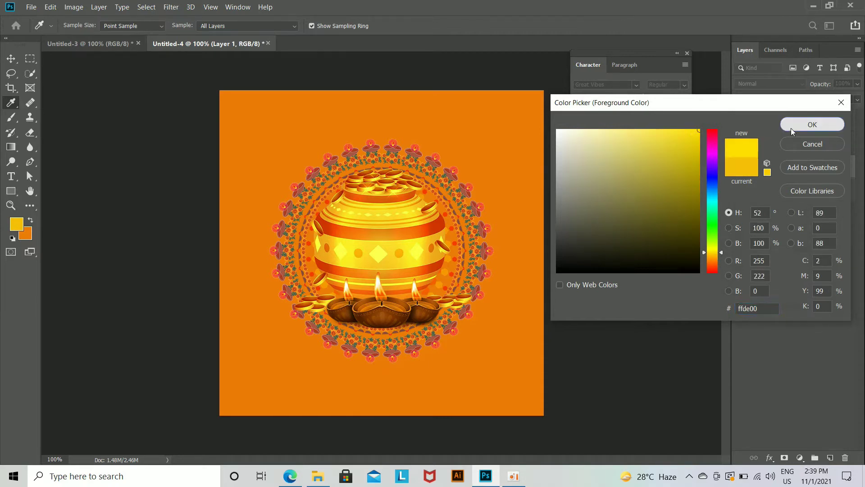
left_click(791, 128)
Try soft yellow brush dabs behind the pot at 800 px and 1000 px
left_click(375, 254)
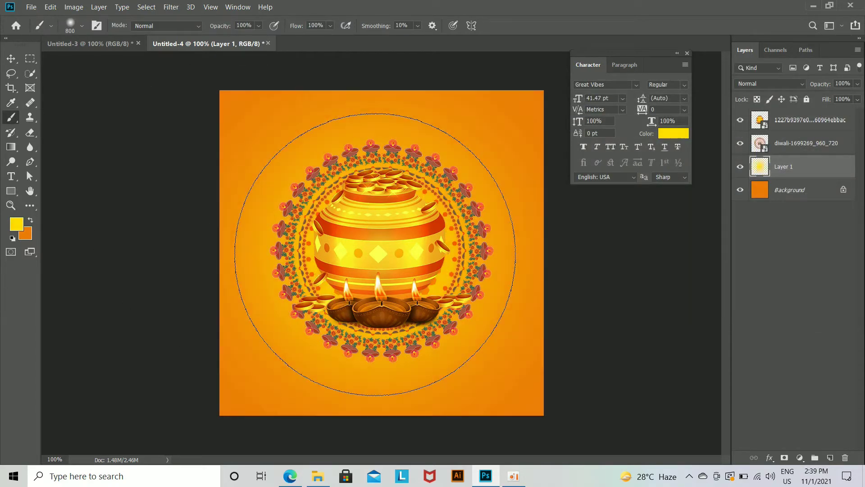
key("ctrl+z")
key("bracketright")
key("bracketright")
key("bracketright")
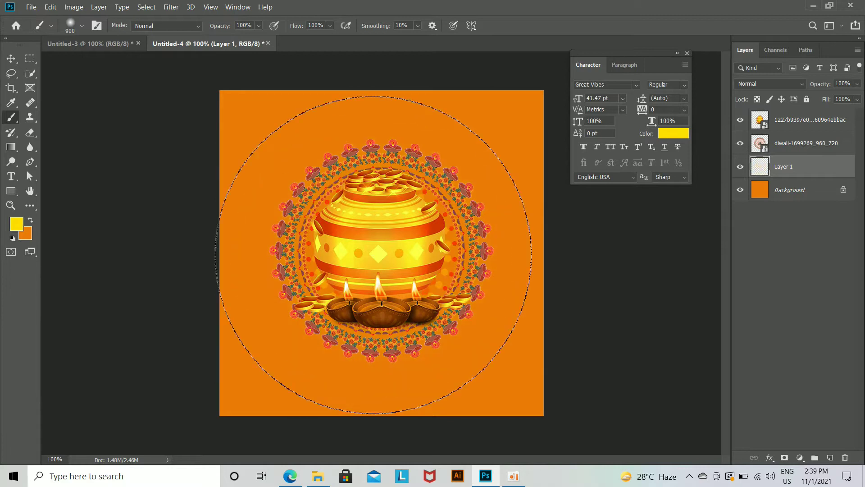
key("bracketleft")
left_click(372, 256)
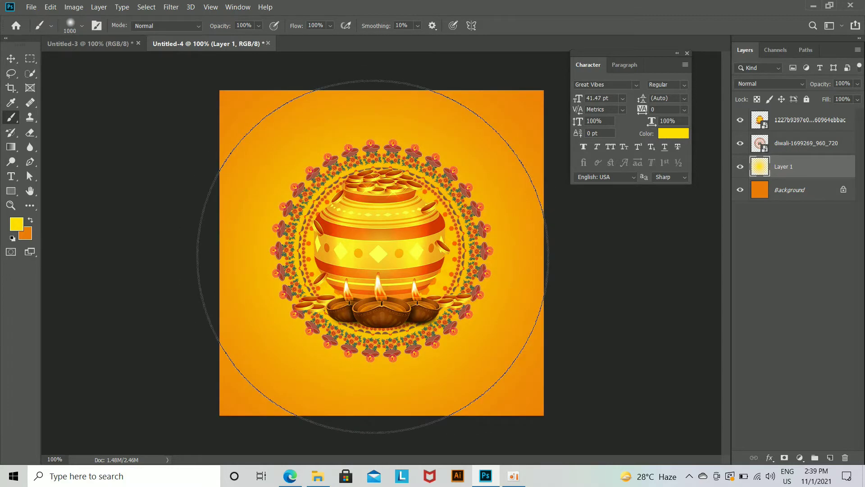
key("ctrl+z")
Paint a soft yellow glow behind the pot with a single 900 px brush dab
key("bracketleft")
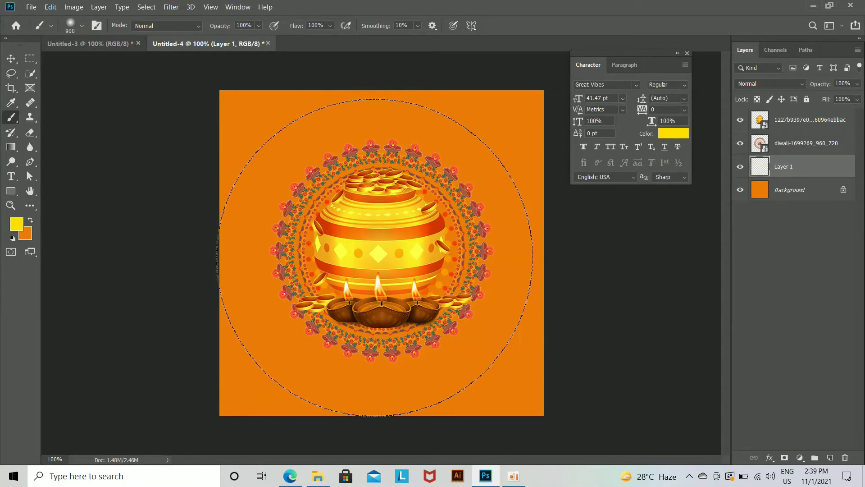
left_click(380, 256)
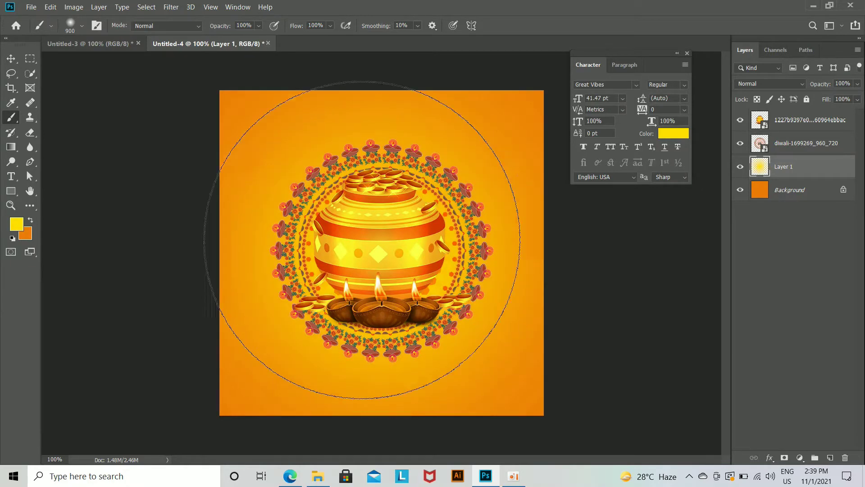
In the Untitled-3 document, hide the white background and select the hanging diyas layer
left_click(80, 43)
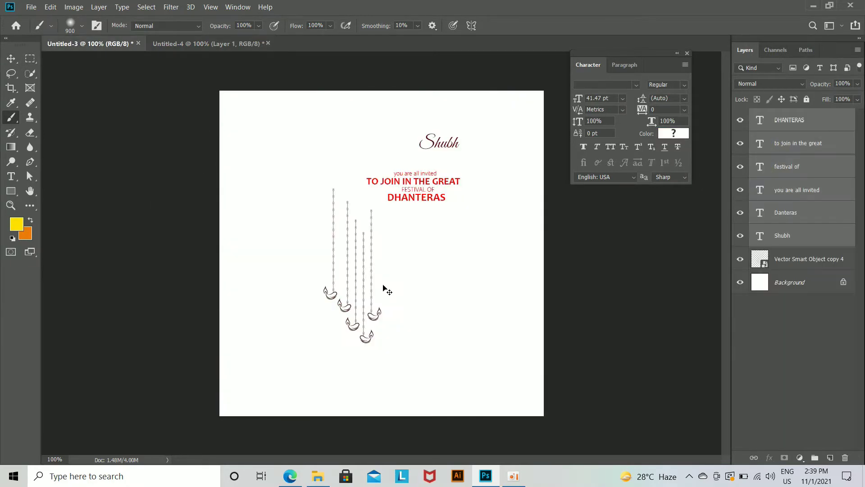
left_click(473, 293)
key("Return")
left_click(374, 295, "ctrl")
left_click_drag(374, 297, 290, 174)
left_click(790, 269)
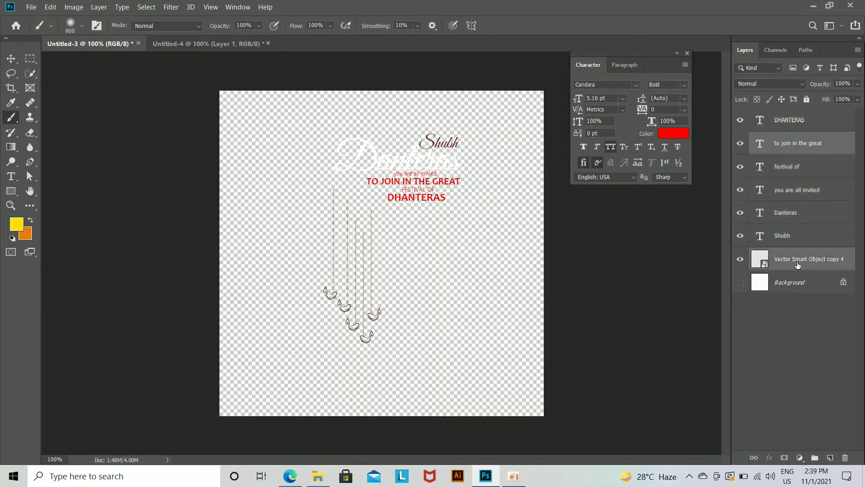
Copy the hanging diyas into Untitled-4 and place one set in each upper corner of the poster
left_click_drag(355, 303, 322, 218)
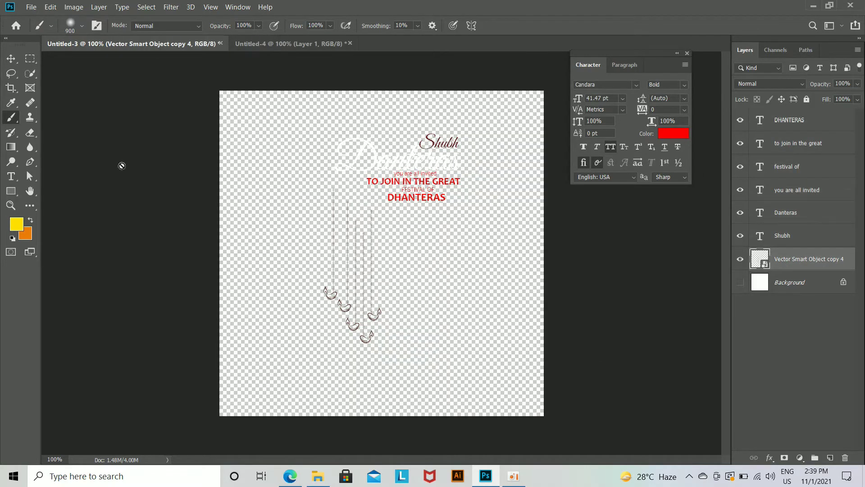
left_click(10, 62)
left_click(629, 295, "ctrl")
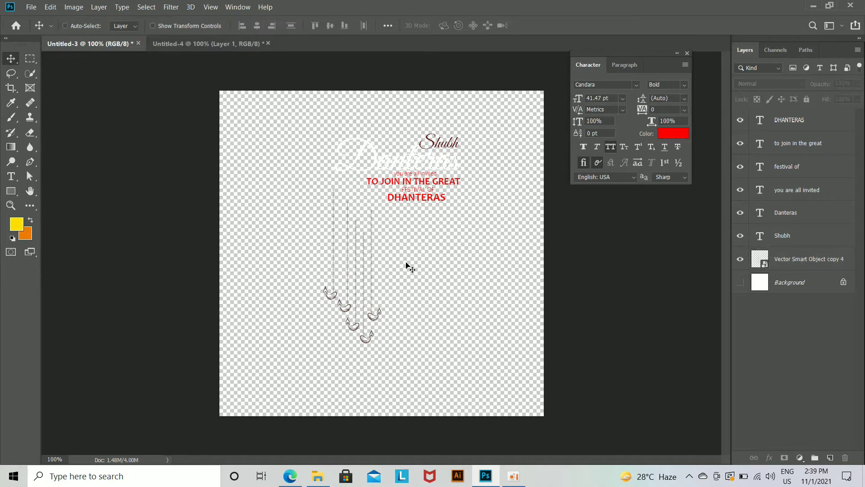
left_click(798, 269)
left_click_drag(377, 284, 275, 153)
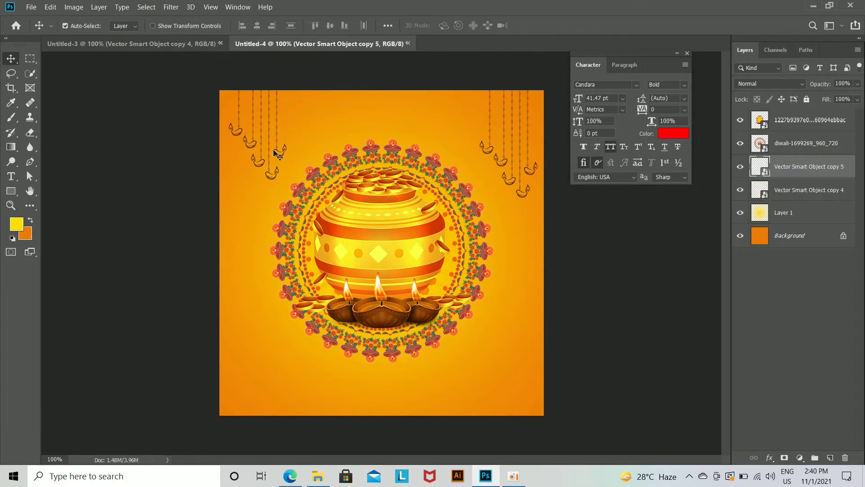
Copy the six text layers from Untitled-3 into Untitled-4 and place them at the bottom of the poster
left_click(199, 43)
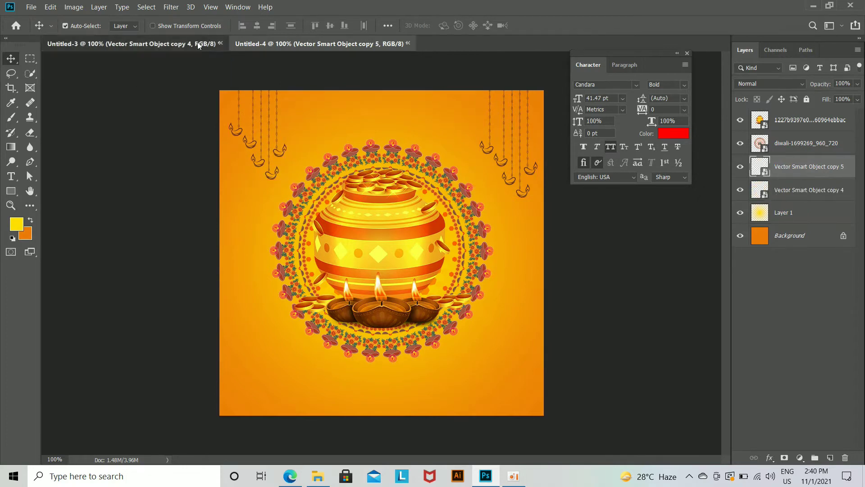
left_click(795, 235)
left_click(795, 121, "shift")
left_click_drag(455, 178, 429, 387)
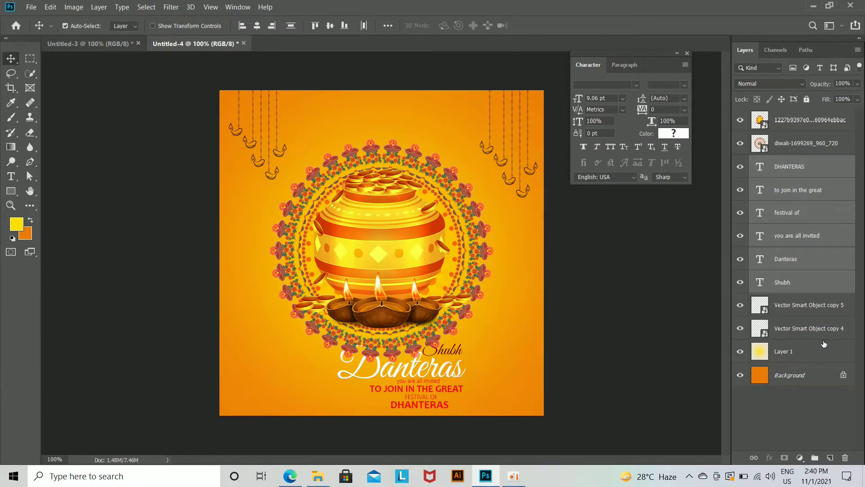
Move the pot and mandala layers below the text layers and group the six text layers as "text"
left_click(798, 126)
left_click(805, 145, "shift")
left_click_drag(805, 145, 822, 284)
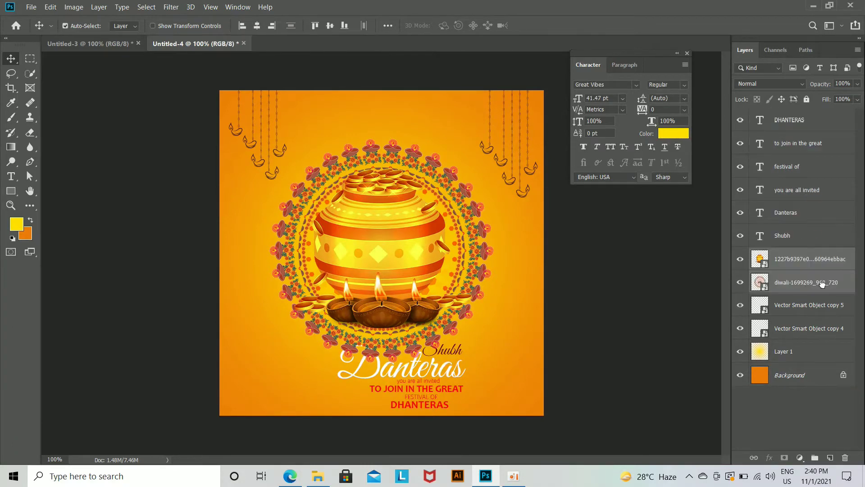
left_click(807, 235)
left_click(808, 120, "shift")
key("ctrl+g")
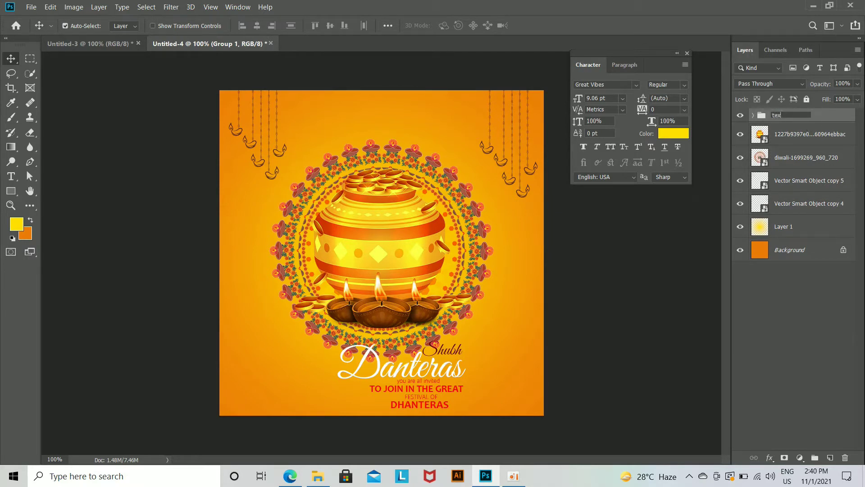
Shrink the pot and mandala together slightly and position them just above the Danteras text
left_click(796, 135)
left_click(804, 164, "shift")
key("shift+Up")
key("shift+Up")
key("shift+Up")
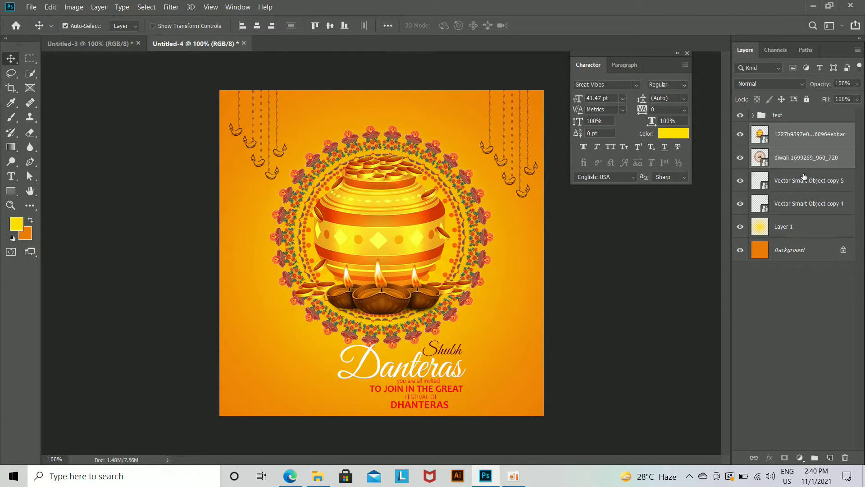
key("shift+Down")
key("shift+Down")
key("shift+Down")
key("ctrl+t")
left_click_drag(490, 365, 482, 357)
key("Return")
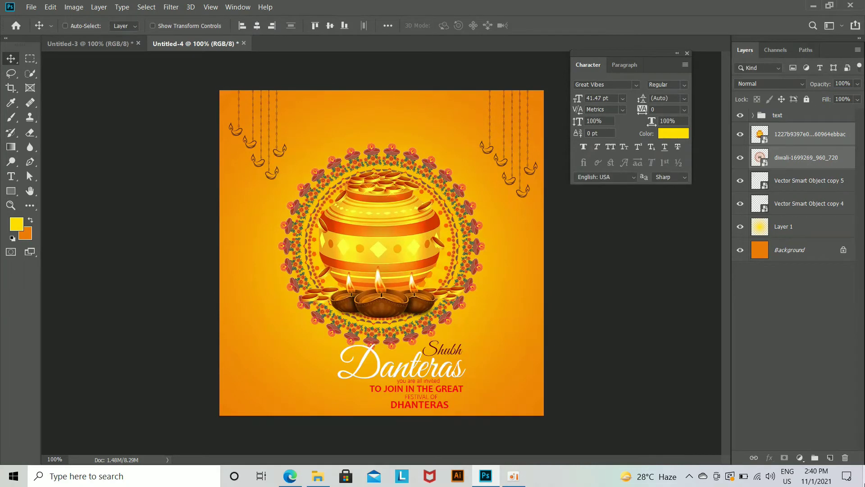
Select all six text layers and shift them slightly lower on the poster
left_click(794, 118)
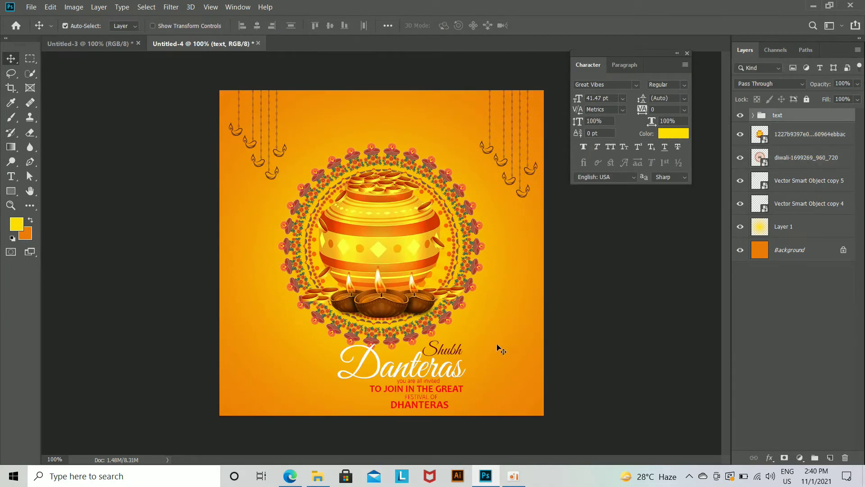
left_click(436, 370)
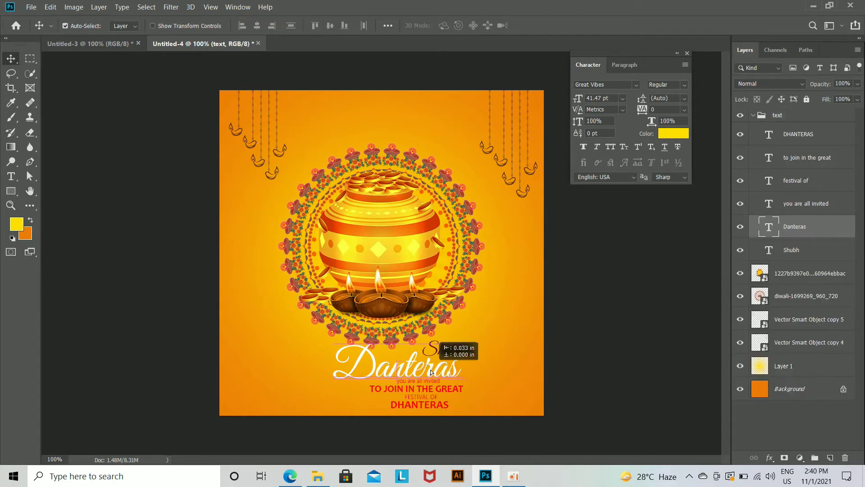
left_click(797, 258)
left_click(798, 134, "shift")
mouse_move(439, 374)
left_mouse_down()
mouse_move(429, 373)
mouse_move(438, 375)
left_mouse_up()
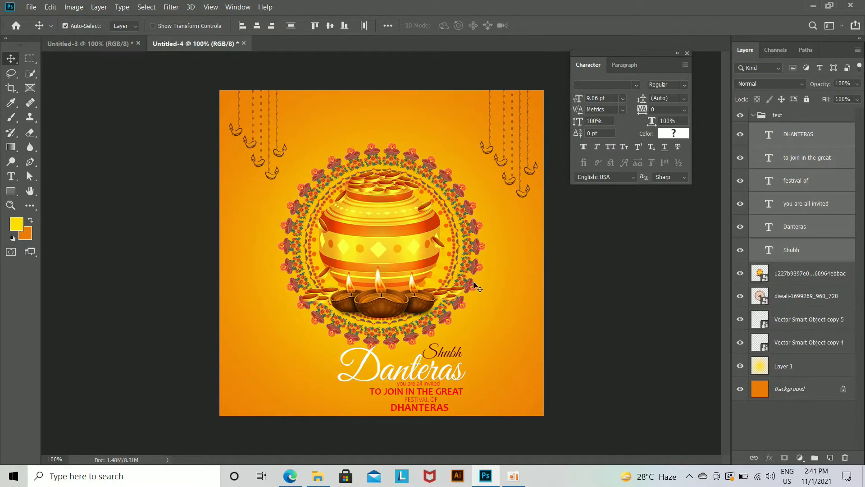
Place the image "3" from the DHANTERAS download folder over the whole poster
left_click(318, 481)
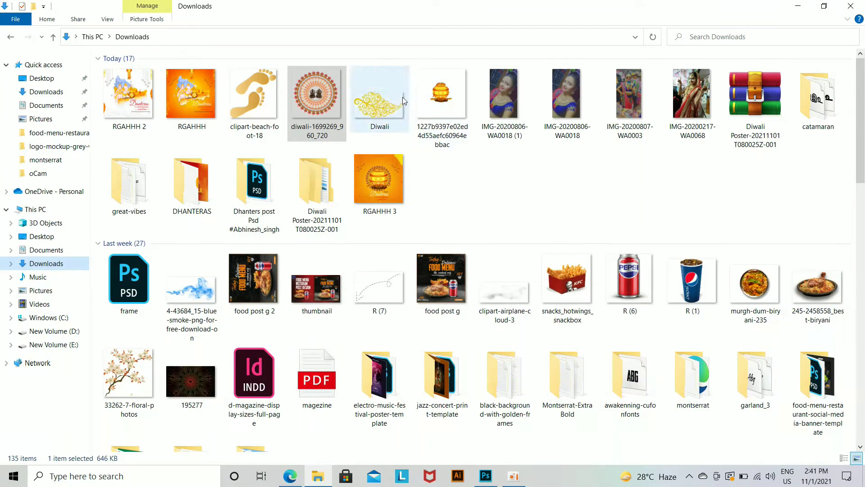
double_click(201, 180)
left_click_drag(175, 79, 371, 307)
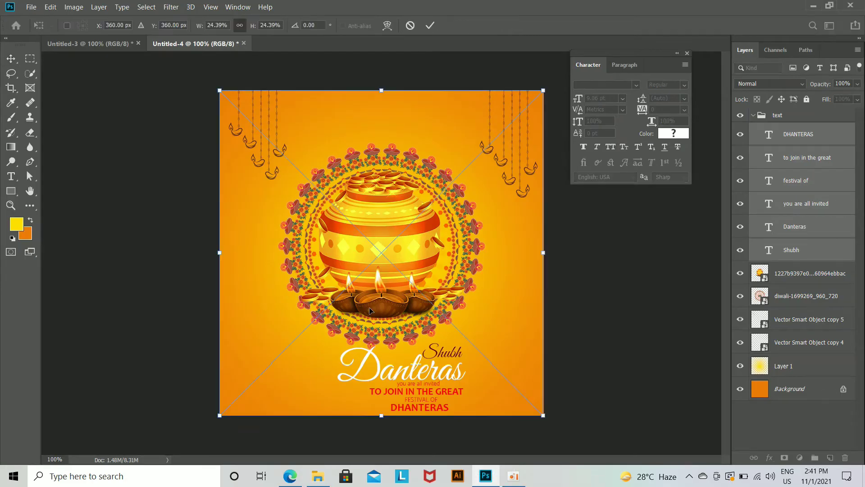
key("Return")
Copy the marigold at the poster's lower left from image "3" to its own layer and hide layer 3
left_click(30, 58)
left_click_drag(219, 276, 295, 415)
key("ctrl+j")
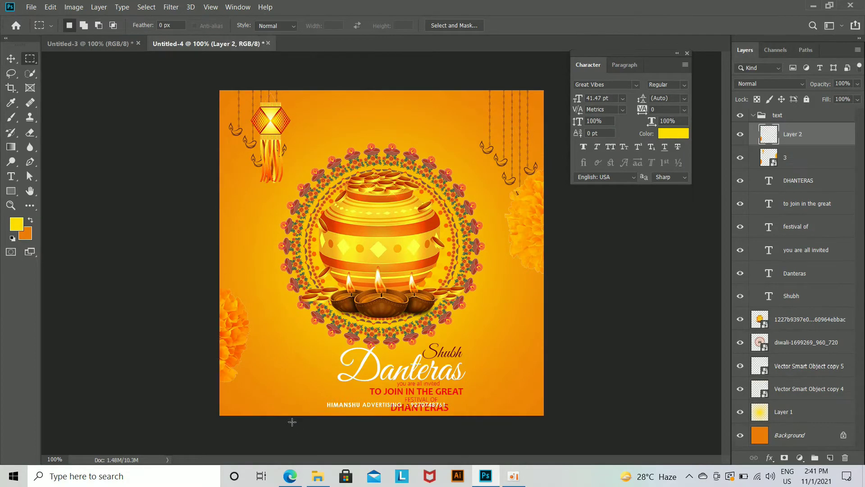
left_click_drag(233, 326, 227, 310)
left_click(10, 59)
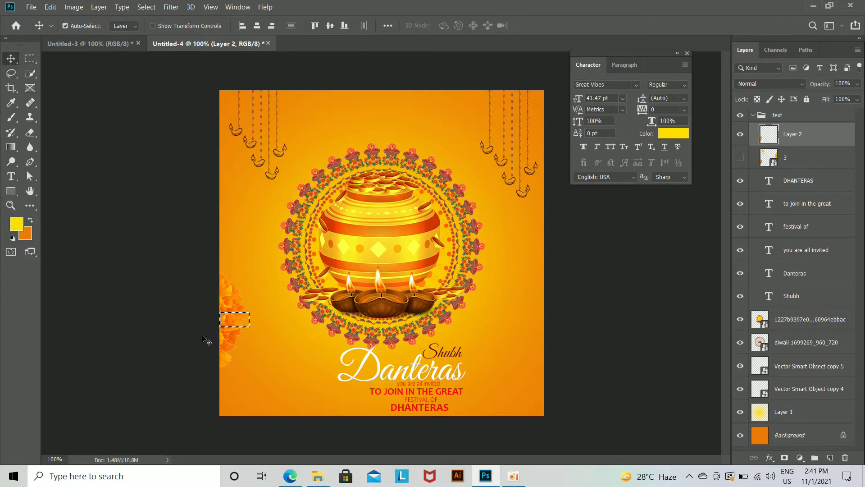
key("ctrl+d")
Duplicate the marigold, flip the copy horizontally and place it partly off the poster's right edge
left_click_drag(231, 331, 302, 339)
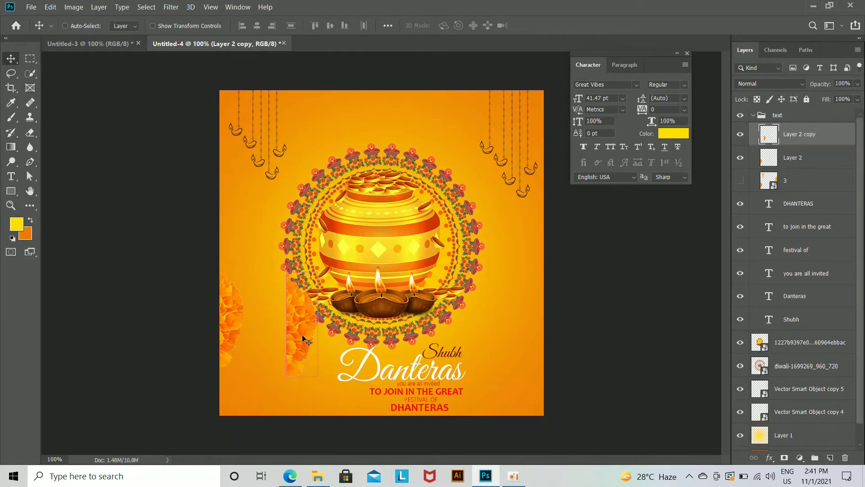
key("ctrl+t")
right_click(302, 341)
left_click(318, 330)
left_click_drag(347, 316, 589, 246)
key("Return")
Move the original marigold lower along the poster's left edge
left_click_drag(227, 312, 225, 344)
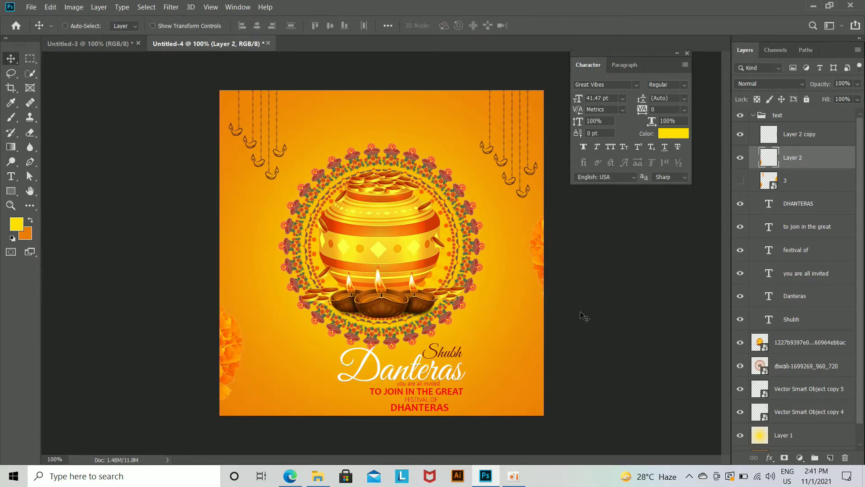
key("ctrl+t")
key("Return")
Select the pot and mandala layers together and scale them down slightly more
left_click(404, 252)
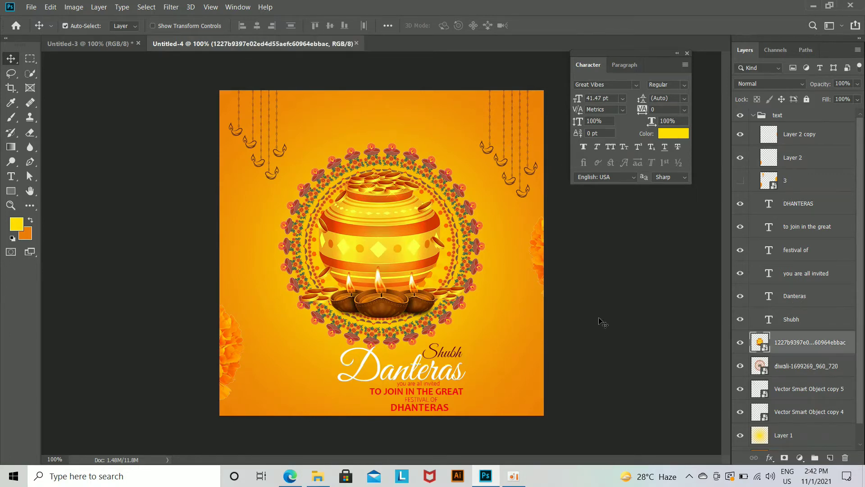
left_click(806, 365, "ctrl")
key("ctrl+t")
left_click_drag(483, 352, 476, 344)
key("Return")
Select all six text layers together and move them left and slightly up to sit centrally beneath the mandala
key("ctrl+plus")
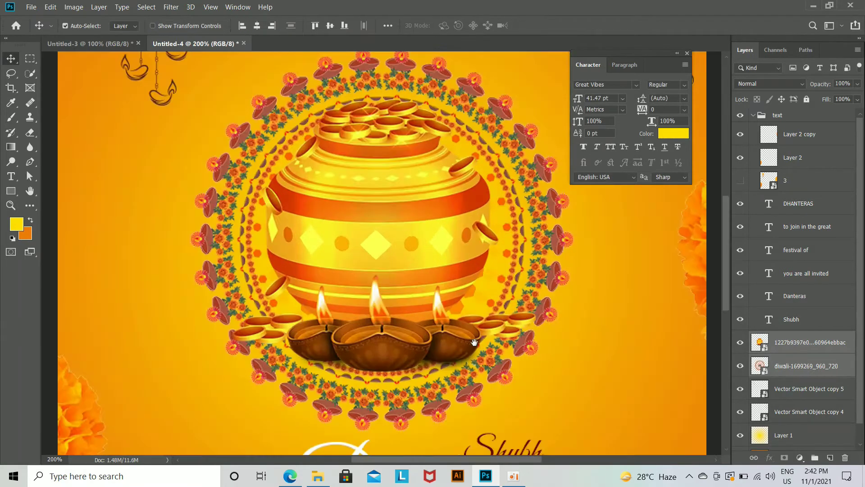
scroll(476, 345, "down", 5)
left_click(798, 319)
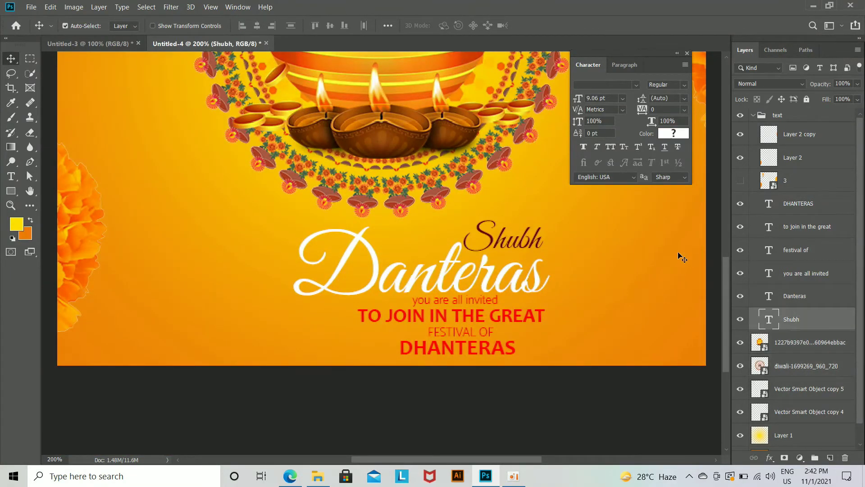
left_click(798, 203, "shift")
left_click_drag(502, 283, 482, 288)
key("ctrl+z")
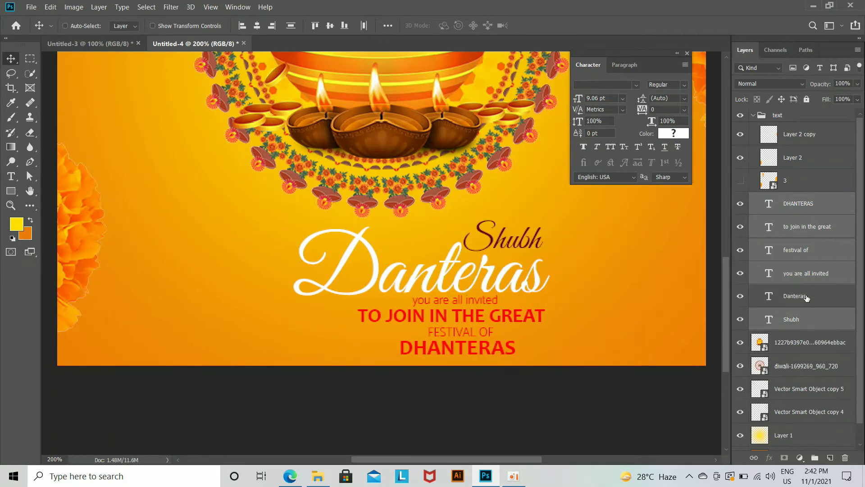
left_click(805, 295, "ctrl")
key("ctrl+shift+Left")
key("ctrl+shift+Left")
key("ctrl+shift+Left")
key("ctrl+shift+Left")
key("shift+Up")
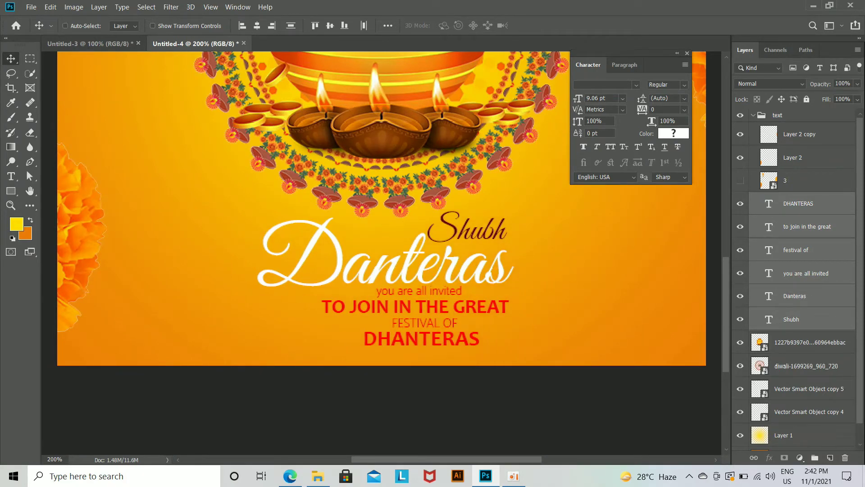
left_click(571, 399)
Draw a thin red bar about 72 by 4 px and place it just left of the word DHANTERAS
key("u")
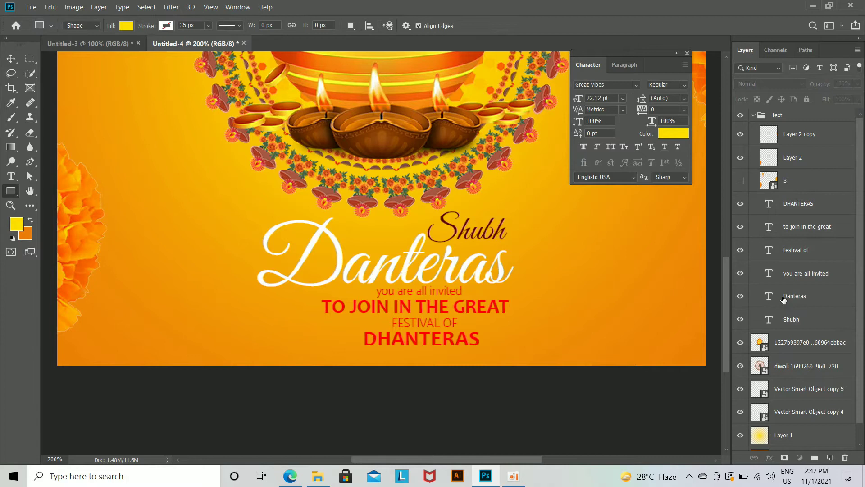
left_click(783, 300)
left_click(798, 204)
left_click_drag(285, 330, 351, 333)
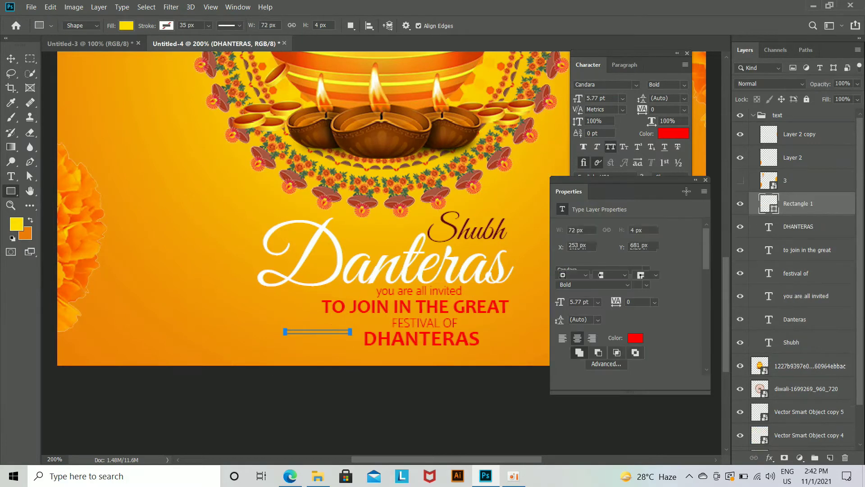
left_click(126, 26)
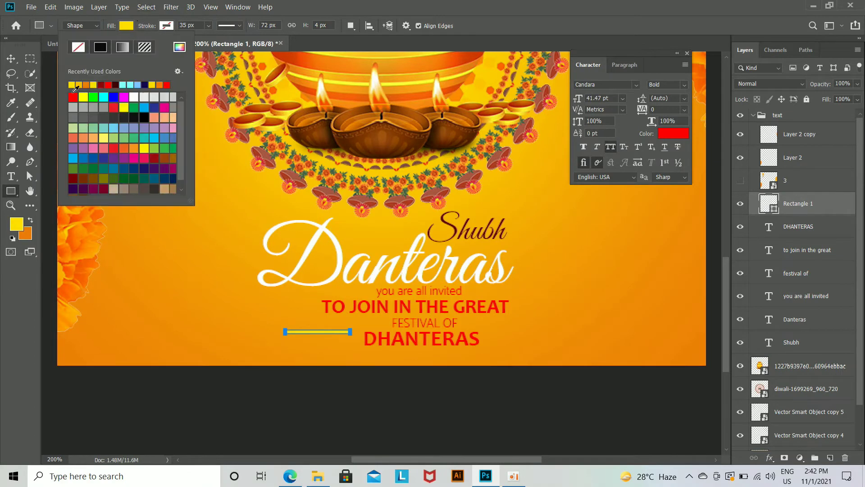
left_click(72, 85)
key("v")
key("shift+Right")
key("shift+Down")
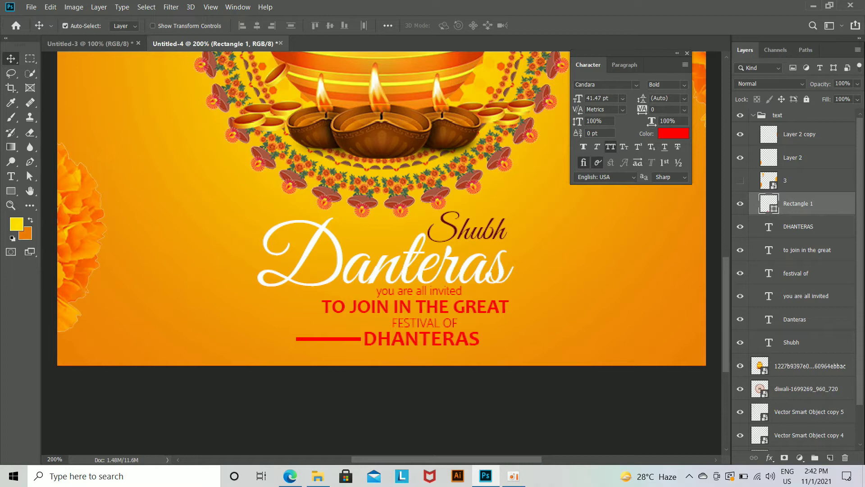
Duplicate the red bar and place the copy just right of the word DHANTERAS
key("ctrl+j")
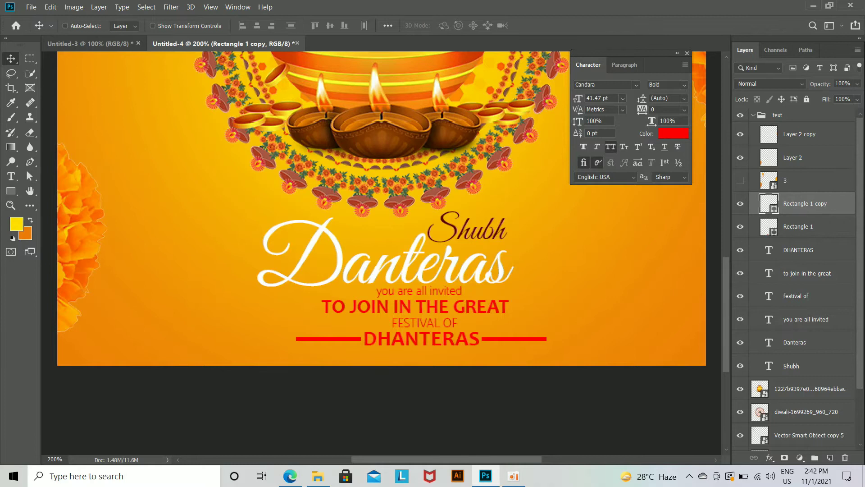
key("ctrl+minus")
key("ctrl+minus")
key("ctrl+plus")
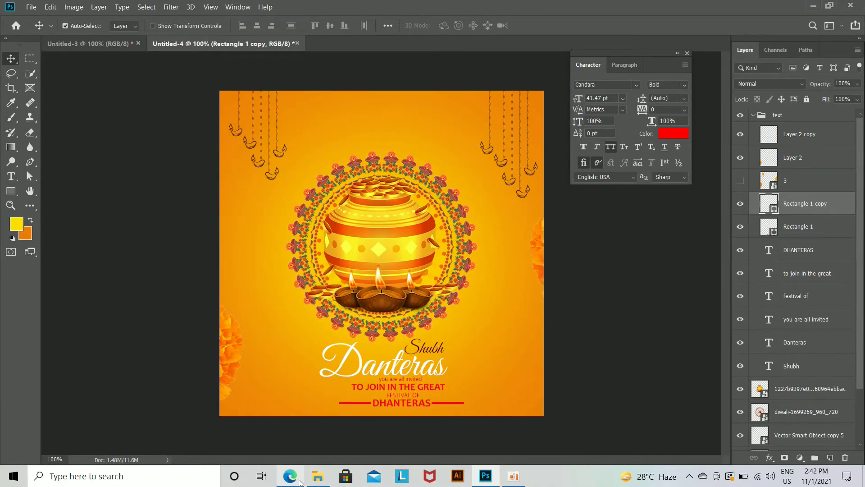
Open the Dhanters post PSD from its folder in Downloads and delete its flattened "Image" layer
left_click(318, 475)
left_click(54, 250)
left_click(54, 264)
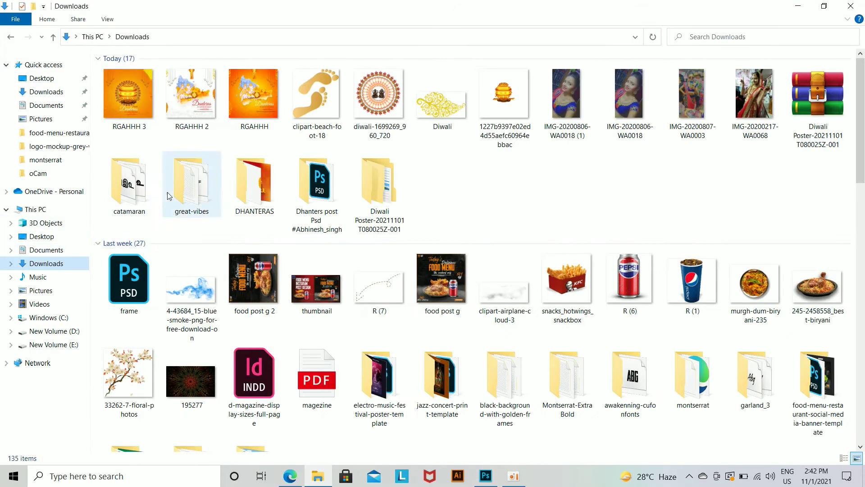
double_click(309, 209)
double_click(131, 83)
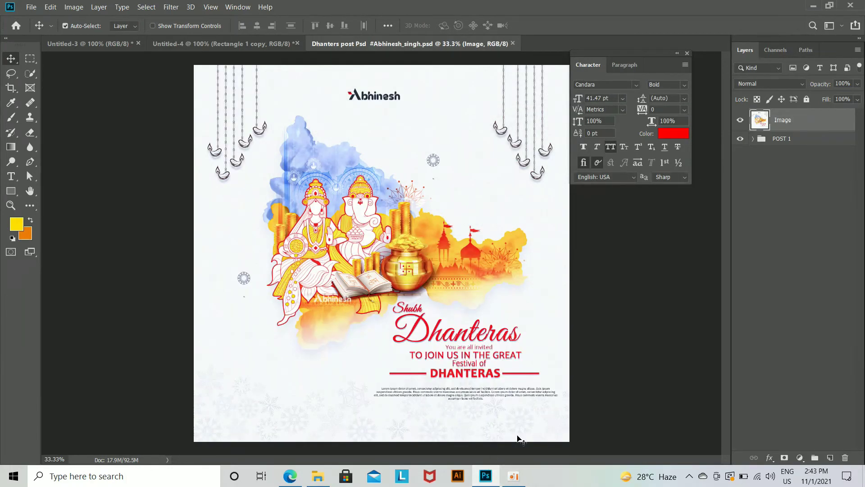
key("Delete")
Copy the snowflake pattern from the bottom of the PSD into the Untitled-4 poster and close the PSD
left_click_drag(512, 429, 358, 247)
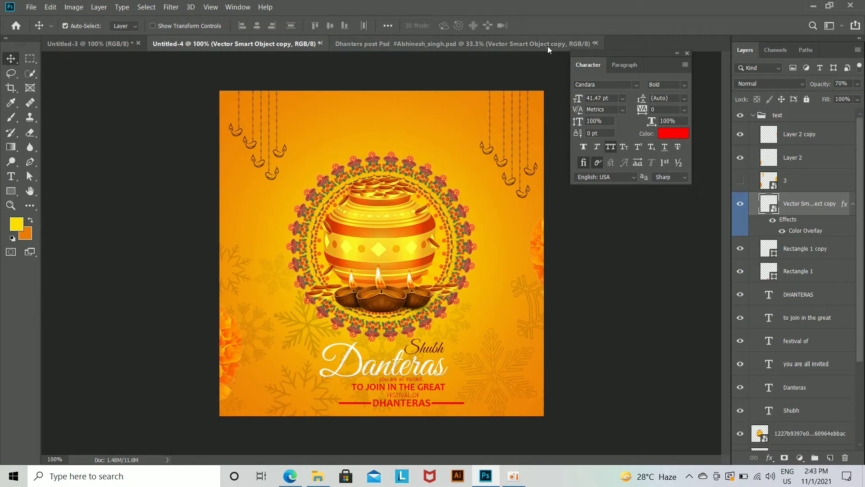
left_click(595, 42)
left_click(465, 184)
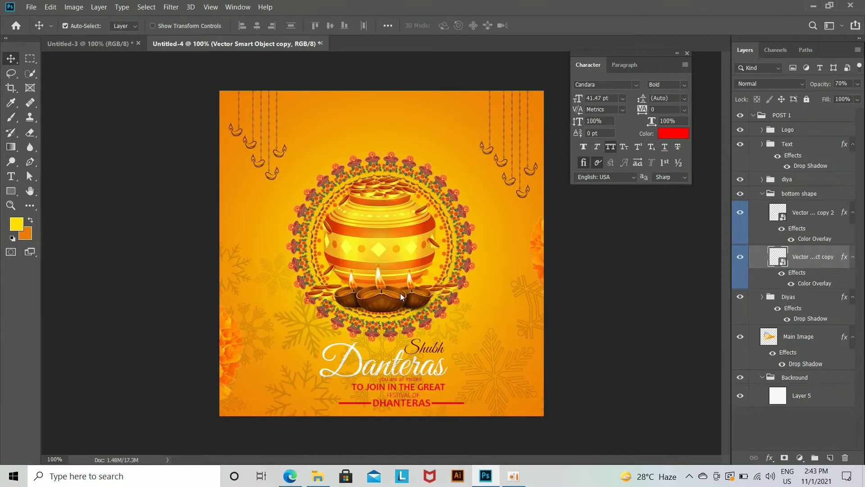
Move the snowflake pattern slightly lower on the poster
key("ctrl+t")
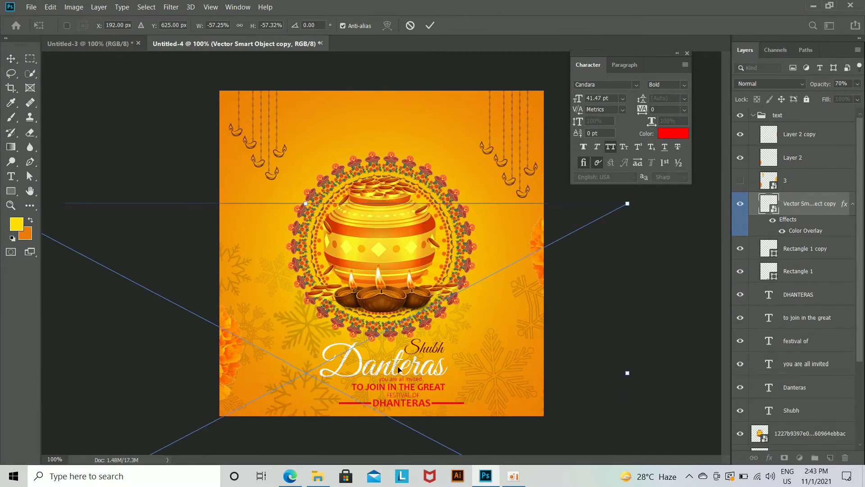
key("ctrl+minus")
key("ctrl+minus")
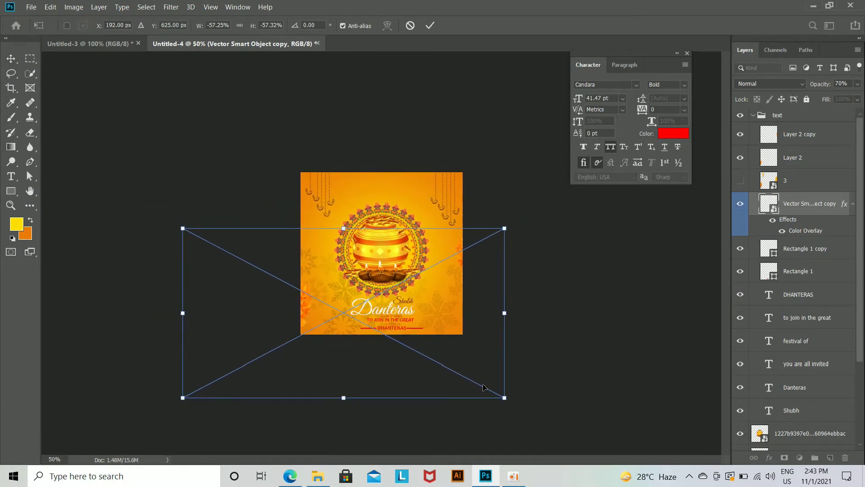
key("Return")
mouse_move(456, 316)
left_mouse_down()
mouse_move(457, 346)
mouse_move(456, 329)
left_mouse_up()
key("ctrl+plus")
key("ctrl+plus")
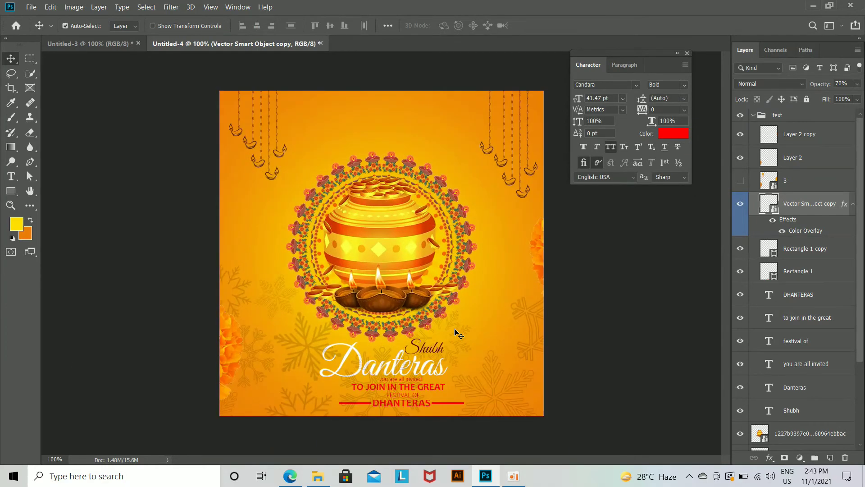
Try to move the snowflake pattern up to the poster's upper right area
left_click_drag(482, 366, 498, 168)
key("ctrl+z")
left_click(495, 384)
scroll(802, 216, "up", 3)
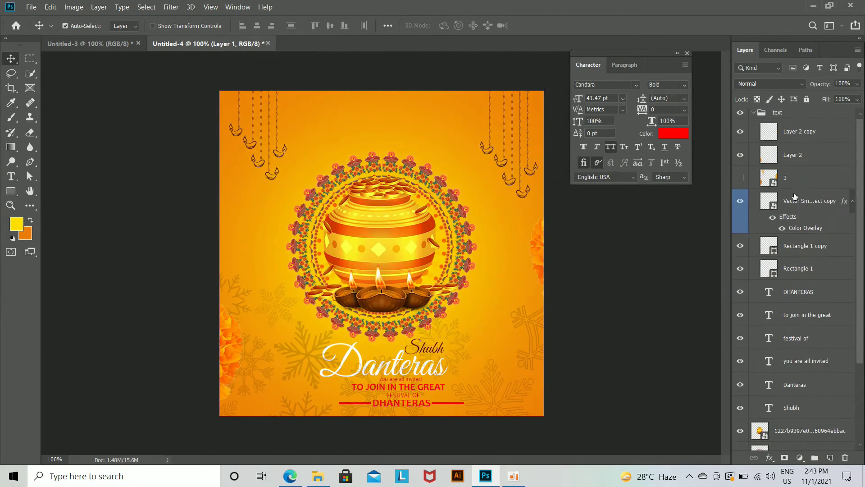
left_click(802, 210)
left_click_drag(494, 378, 484, 307)
key("ctrl+z")
scroll(795, 284, "up", 3)
left_click_drag(491, 373, 503, 153)
key("ctrl+z")
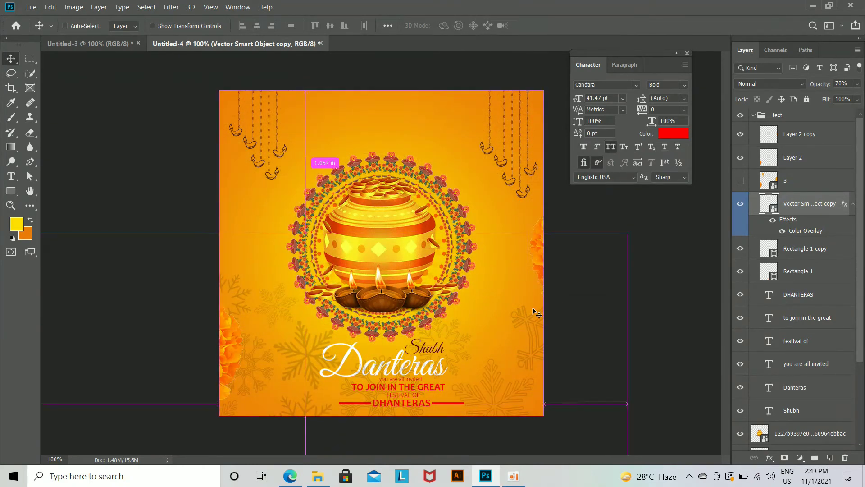
Try a duplicate of the snowflake pattern along the poster's top edge, and delete the duplicate
key("ctrl+j")
key("shift+Up")
key("shift+Up")
key("shift+Up")
key("shift+Up")
key("shift+Up")
key("shift+Up")
key("shift+Up")
key("shift+Up")
key("shift+Up")
key("shift+Up")
key("shift+Up")
key("shift+Up")
key("shift+Up")
key("shift+Up")
key("shift+Up")
key("shift+Up")
key("shift+Up")
key("shift+Up")
key("shift+Up")
key("shift+Up")
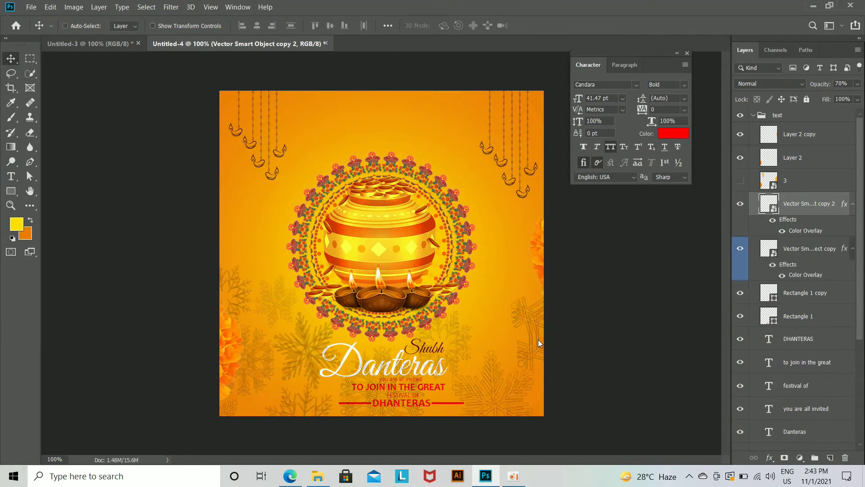
key("shift+Up")
key("shift+Up")
key("shift+Up")
key("shift+Up")
key("shift+Up")
key("shift+Up")
key("shift+Up")
key("shift+Up")
key("shift+Up")
key("shift+Up")
key("shift+Up")
key("shift+Up")
key("shift+Up")
key("shift+Up")
key("shift+Up")
key("shift+Up")
key("shift+Up")
key("shift+Up")
key("shift+Up")
key("shift+Up")
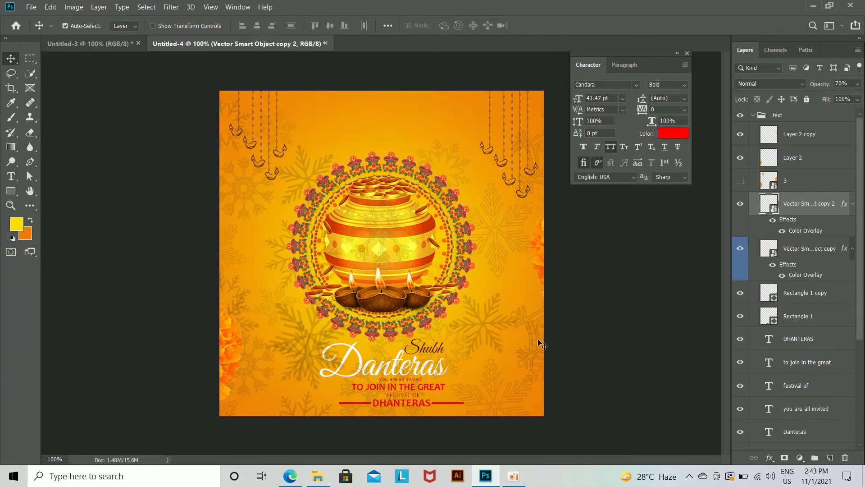
key("shift+Up")
key("shift+Up")
key("shift+Up")
key("shift+Up")
key("shift+Up")
key("shift+Up")
key("shift+Up")
key("shift+Up")
key("shift+Up")
key("shift+Up")
key("shift+Up")
key("shift+Up")
key("shift+Up")
key("shift+Up")
key("shift+Up")
key("shift+Up")
key("shift+Up")
key("shift+Up")
key("shift+Up")
key("shift+Up")
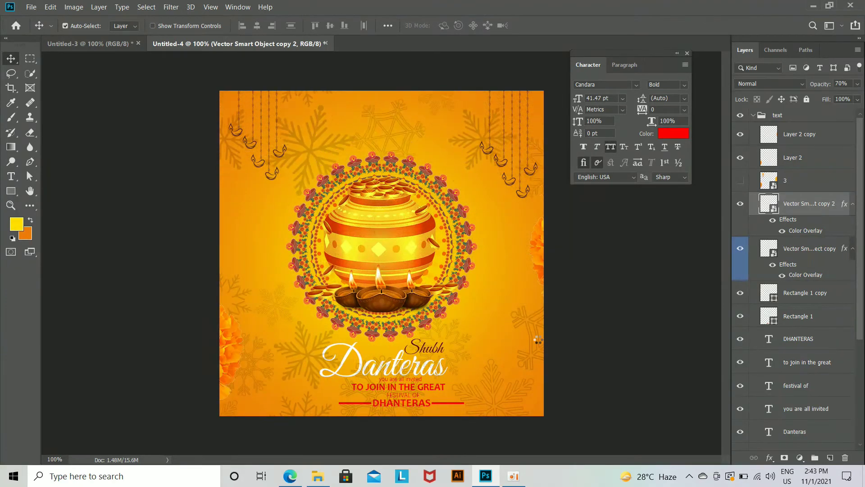
key("shift+Up")
key("shift+Up")
key("shift+Up")
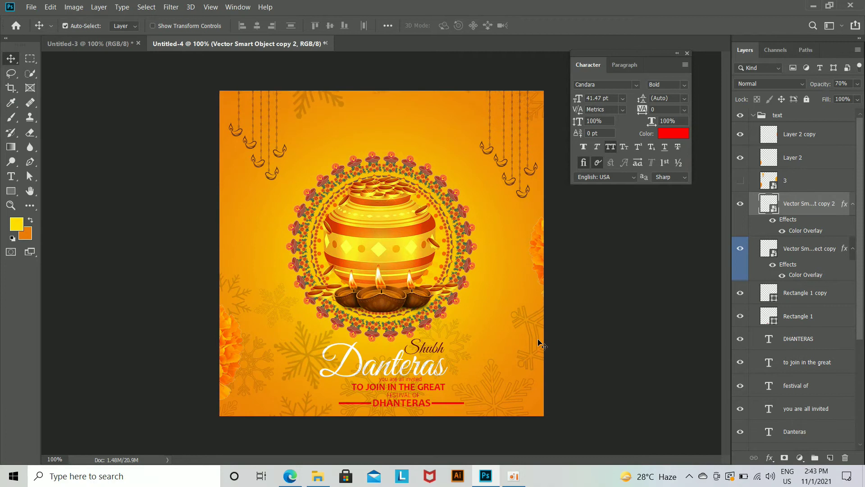
key("Delete")
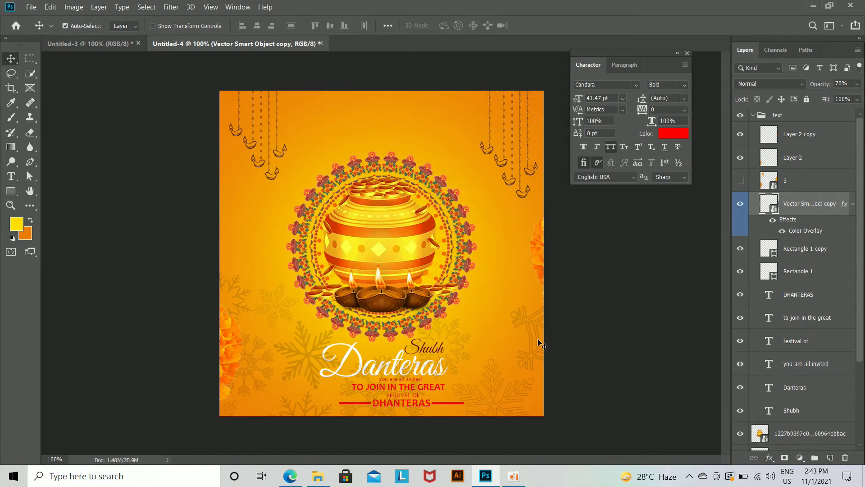
Collapse the text group, outline the poster's upper-right corner with a curved Pen path and convert the path to a selection
left_click(799, 120)
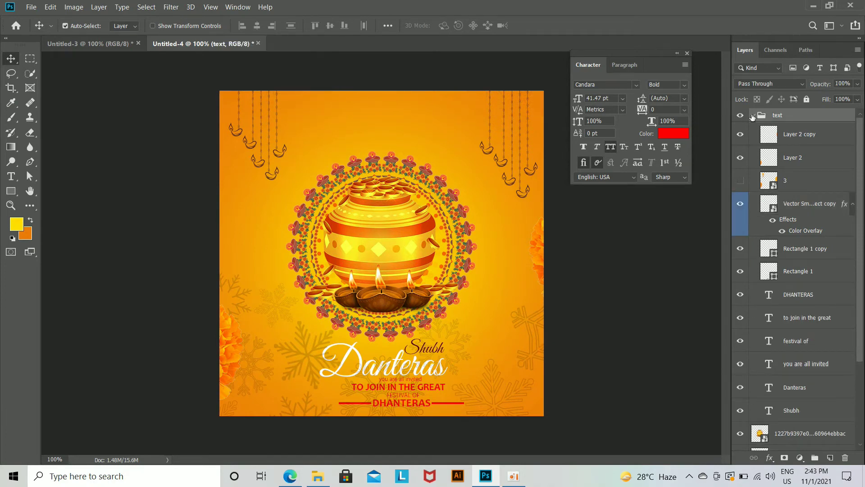
left_click(753, 116)
left_click(29, 161)
left_click(479, 85)
left_click_drag(576, 235, 592, 344)
left_click(557, 99)
left_click(553, 81)
left_click(544, 71)
left_click(532, 67)
left_click(478, 85)
key("Return")
key("ctrl+z")
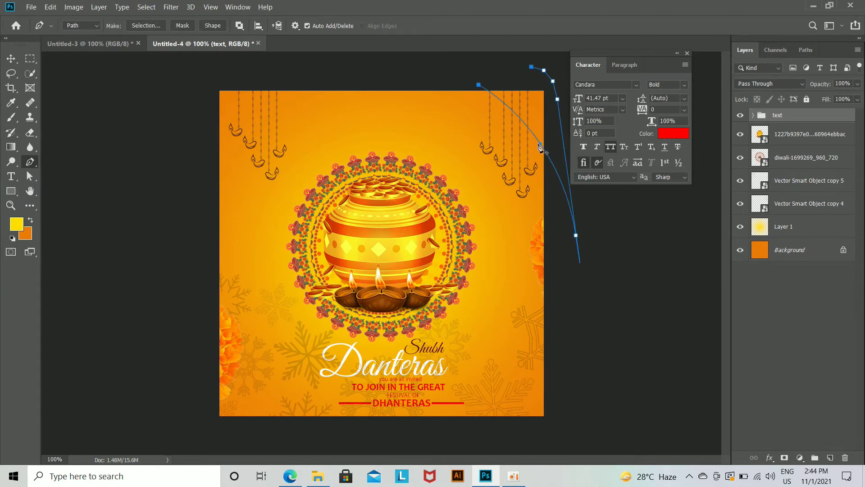
key("ctrl+Return")
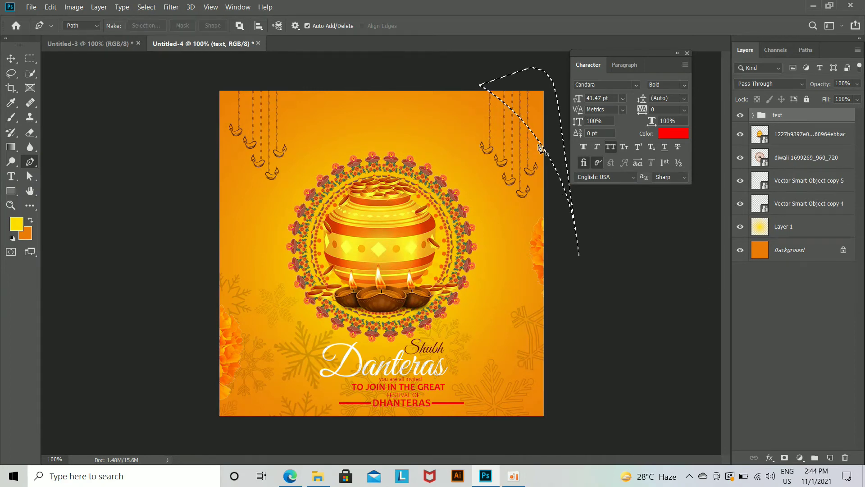
Fill the corner selection with yellow on a new layer and place that layer directly above Layer 1
left_click(830, 457)
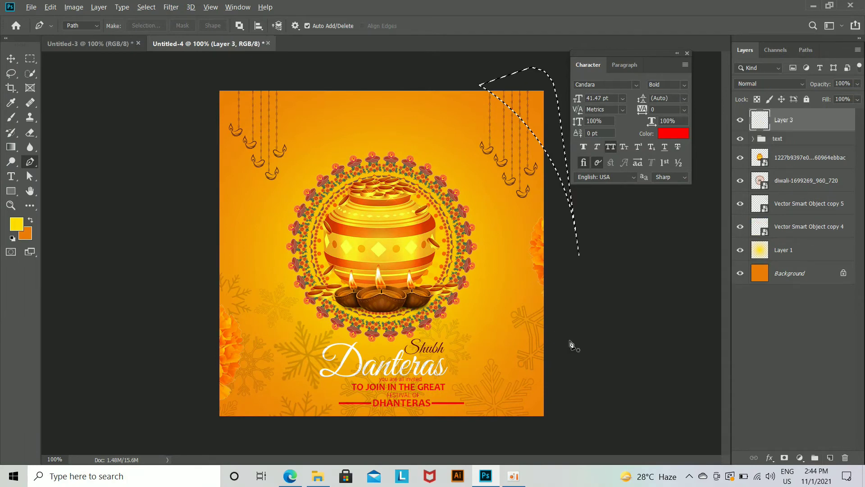
key("alt+BackSpace")
key("ctrl+d")
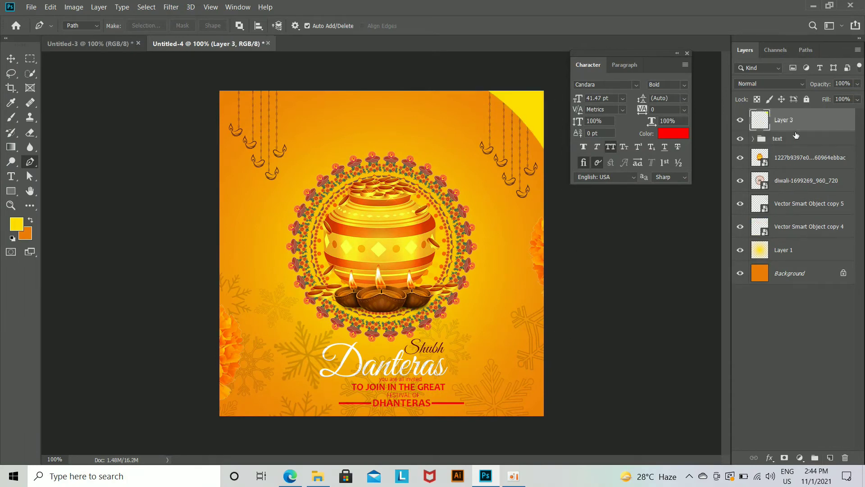
left_click_drag(801, 127, 795, 223)
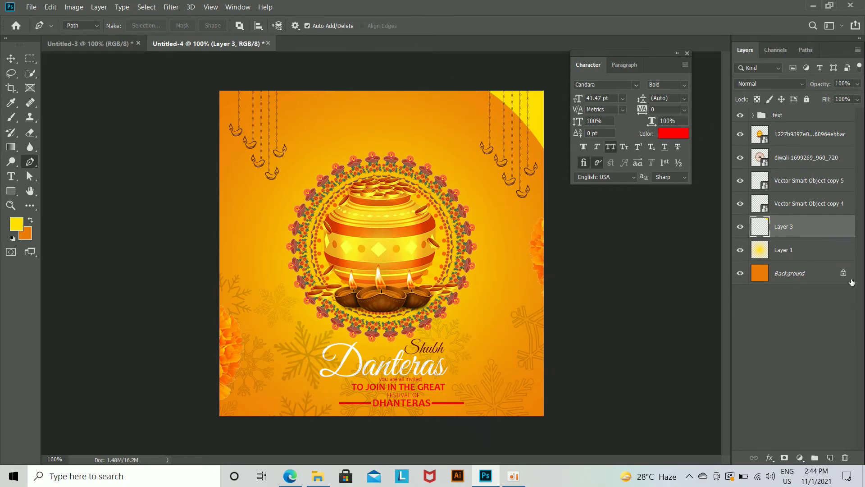
Scale the snowflake pattern down to about 24% and place it over the poster's lower-left area
left_click(10, 58)
left_click_drag(492, 390, 491, 428)
key("ctrl+minus")
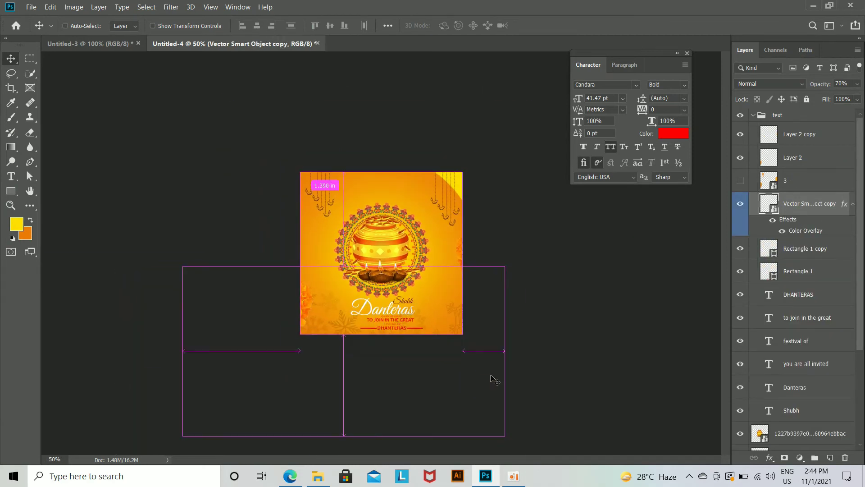
key("ctrl+t")
left_click_drag(505, 436, 411, 386)
left_click_drag(397, 356, 397, 336)
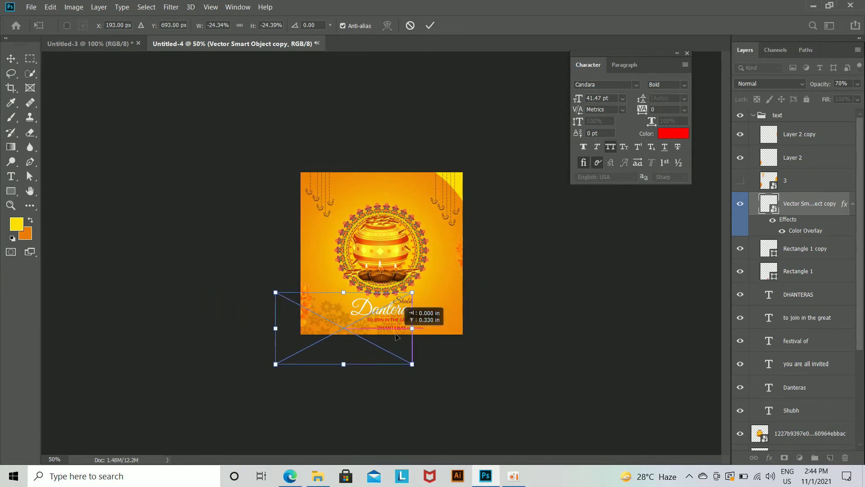
key("Return")
Duplicate the scaled-down snowflake pattern and place the copy over the poster's lower-right area
left_click_drag(344, 326, 397, 326)
key("ctrl+z")
left_click_drag(342, 327, 440, 330)
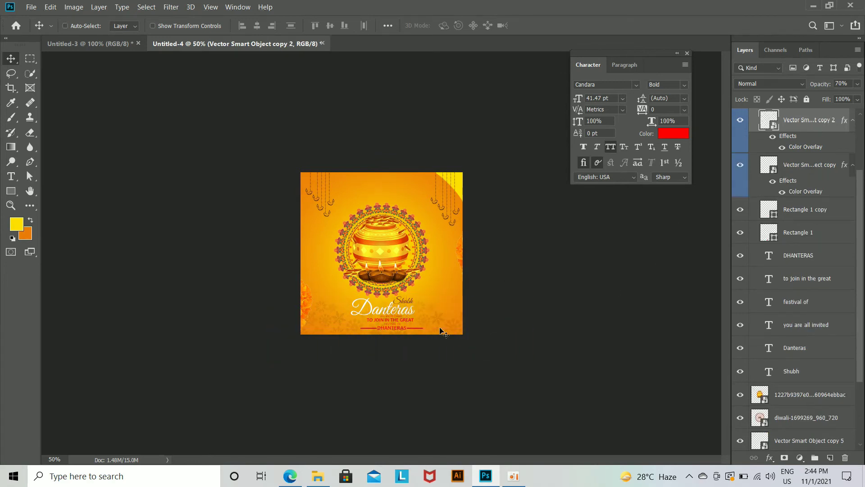
key("ctrl+plus")
key("ctrl+plus")
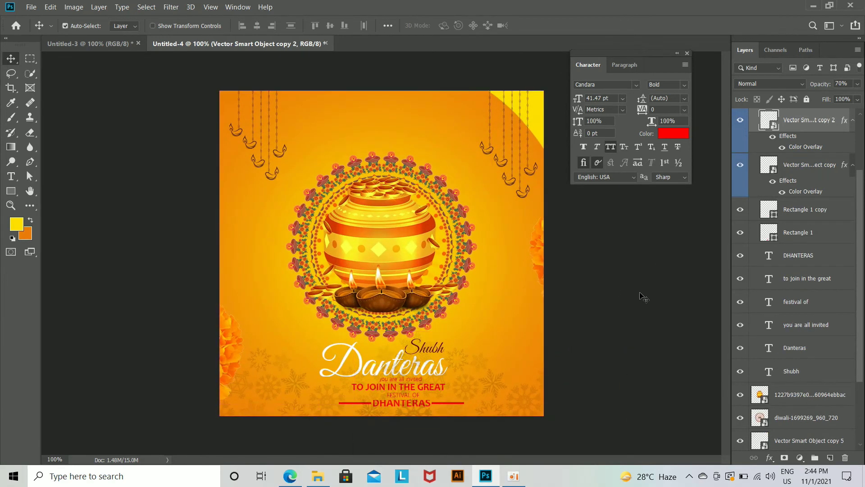
Flip the duplicated snowflake pattern horizontally, place its layer below the original pattern and shift it inward over the poster's lower-right area
key("ctrl+t")
right_click(642, 297)
left_click(574, 363)
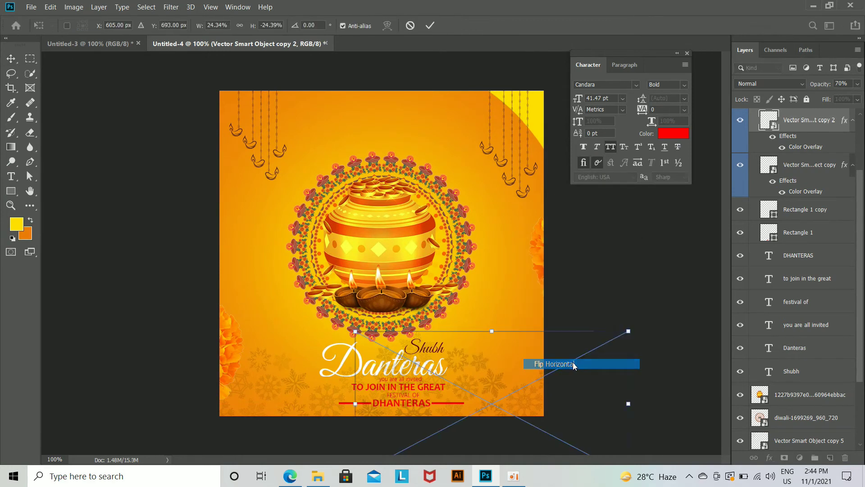
key("Return")
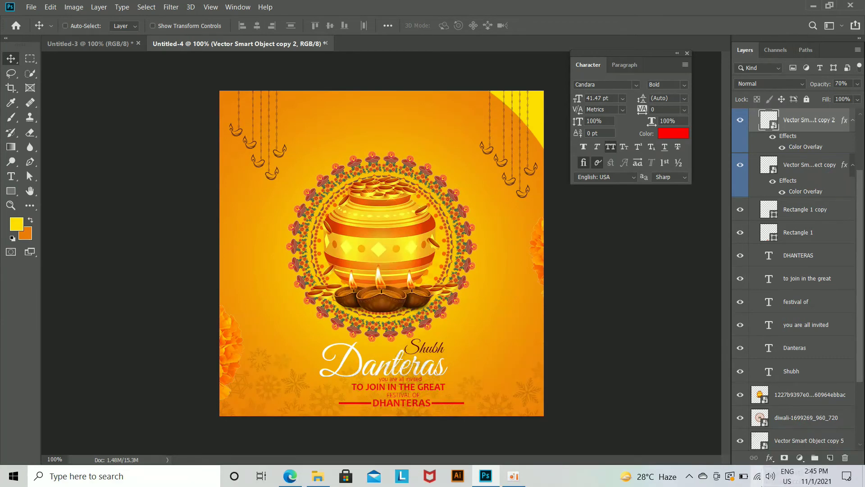
key("ctrl")
left_click_drag(821, 131, 828, 171)
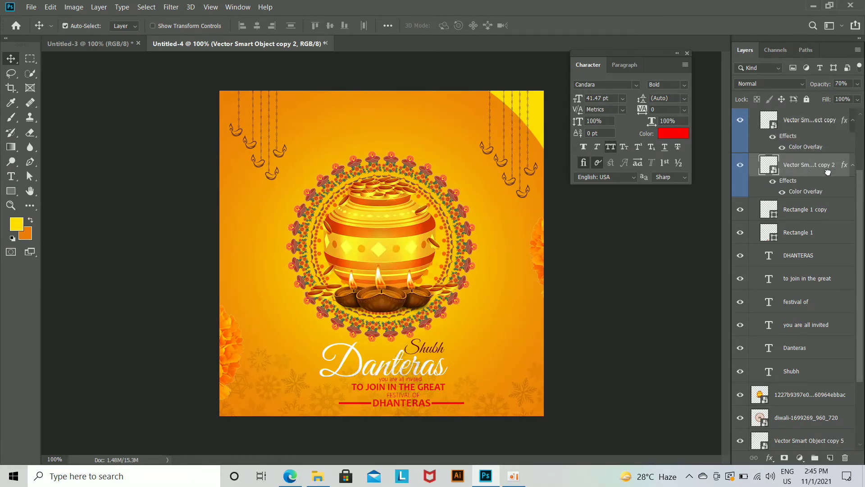
left_click_drag(524, 394, 503, 393, "ctrl")
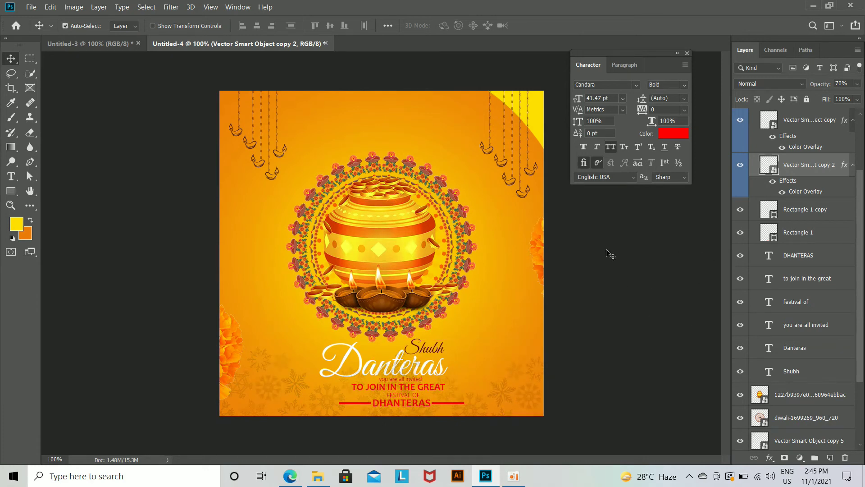
scroll(777, 264, "down", 4)
left_click(819, 440)
scroll(805, 204, "up", 4)
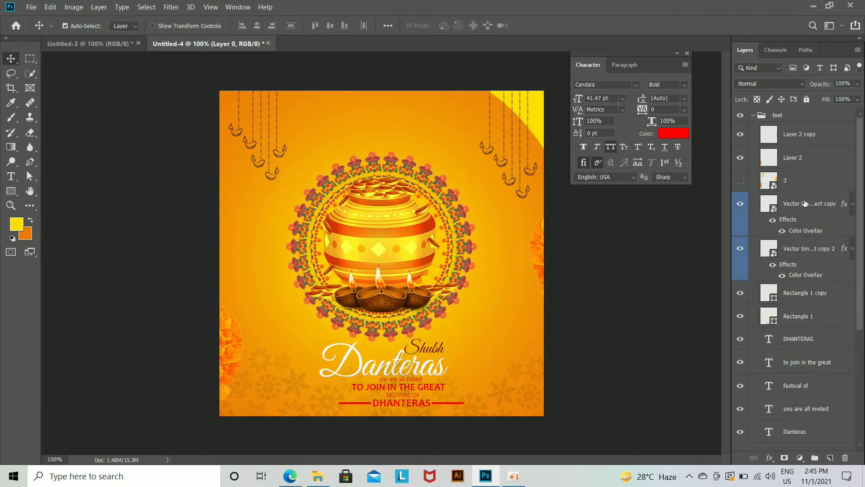
left_click(806, 134, "shift")
key("ctrl+shift+alt+e")
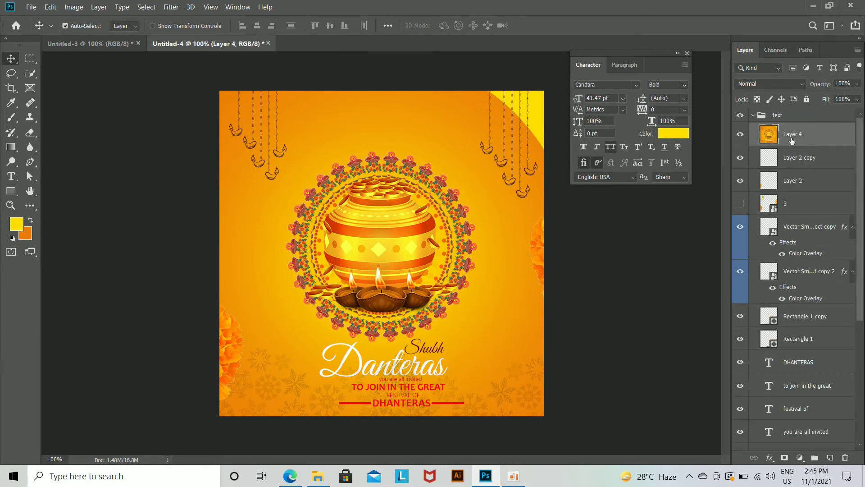
key("ctrl+z")
scroll(766, 180, "up", 4)
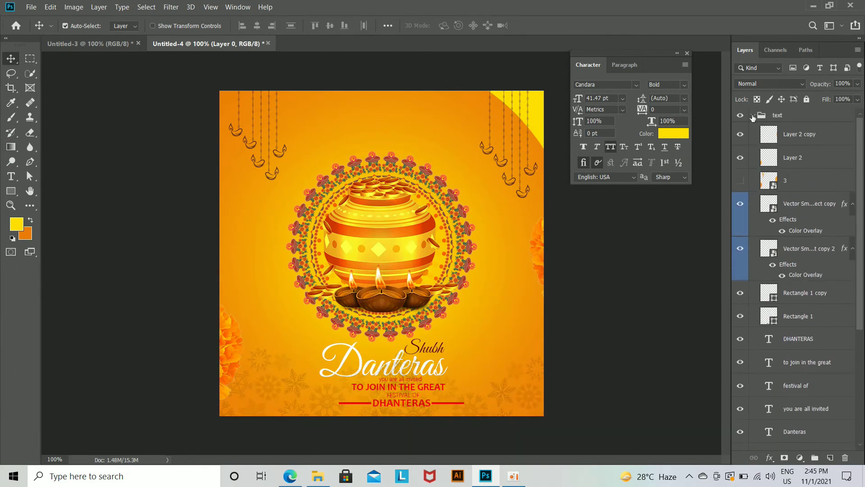
Collapse the text group, stamp all visible layers into a new merged layer on top, duplicate it and hide the duplicate
left_click(752, 116)
key("ctrl+alt+a")
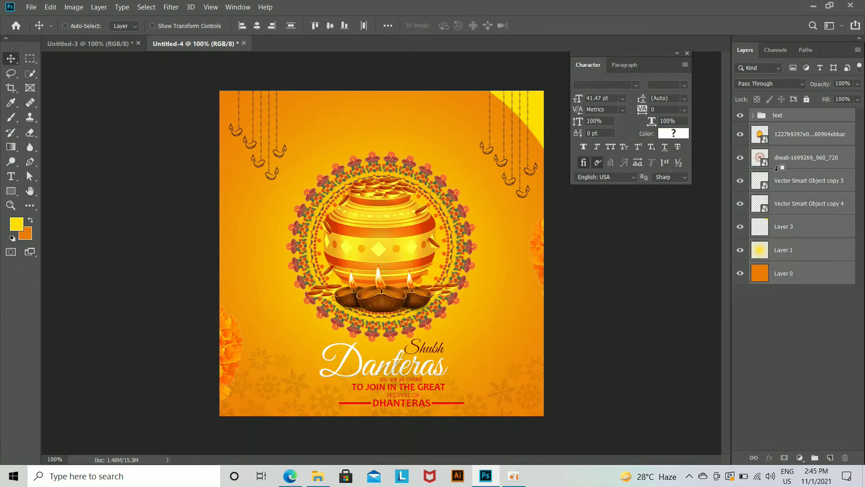
key("ctrl+shift+alt+e")
key("ctrl+j")
left_click(740, 120)
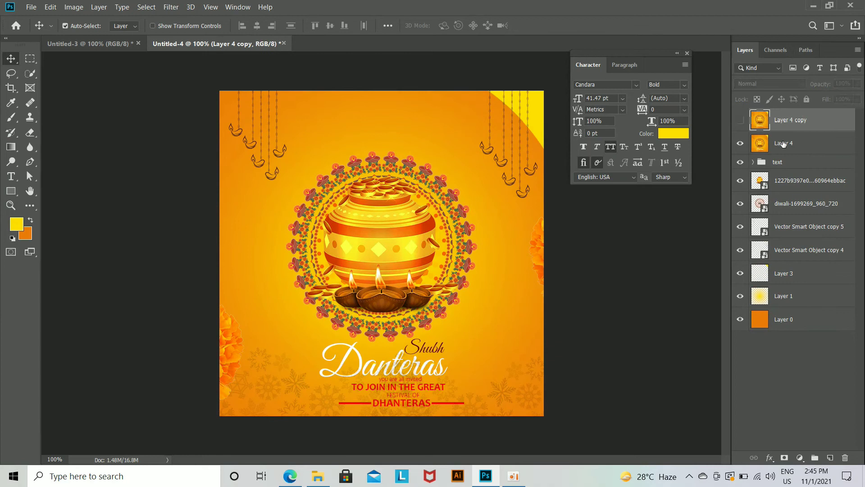
Apply a Gaussian Blur to Layer 4, the merged poster layer beneath the hidden duplicate
left_click(783, 143)
left_click(171, 7)
mouse_move(193, 128)
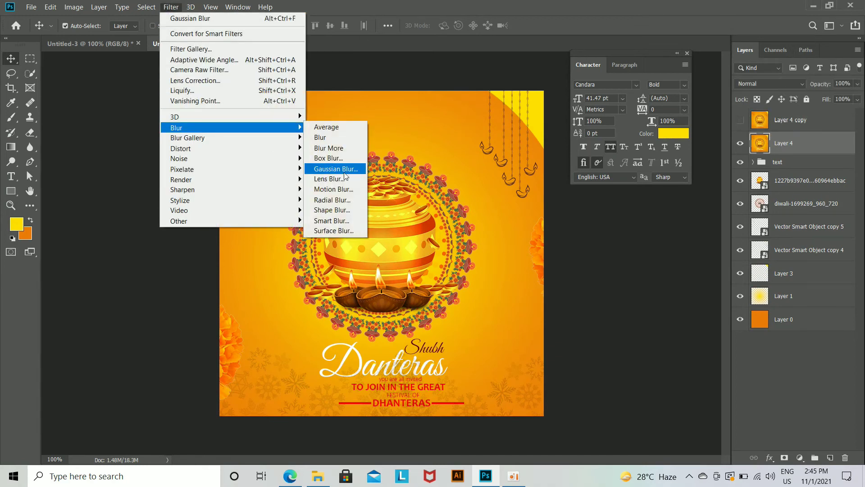
left_click(344, 173)
left_click_drag(597, 291, 601, 291)
left_click(724, 136)
left_click(770, 128)
Show Layer 4 copy and scale it down around its centre to 96.39% so the blurred layer forms a border
left_click(740, 120)
key("ctrl+t")
left_click_drag(544, 415, 538, 409)
key("Return")
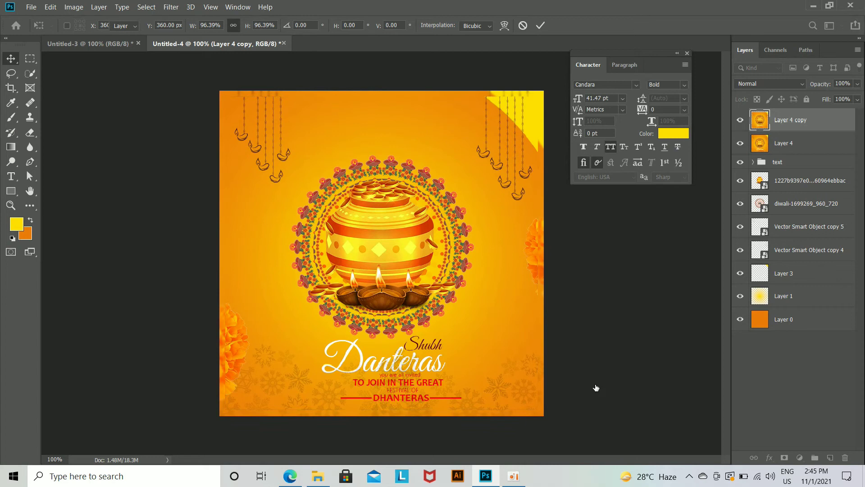
Draw a rectangle of about 688 × 685 px just inside the poster's edges and remove its fill
left_click(10, 192)
left_click(127, 25)
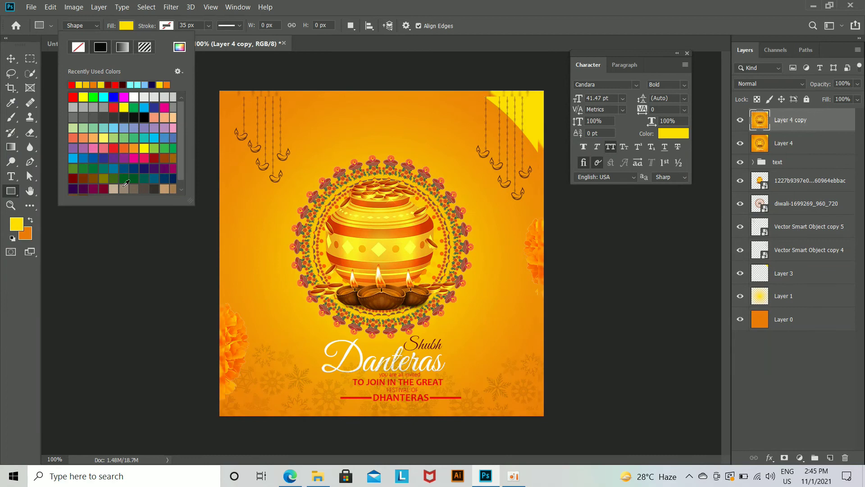
left_click(134, 97)
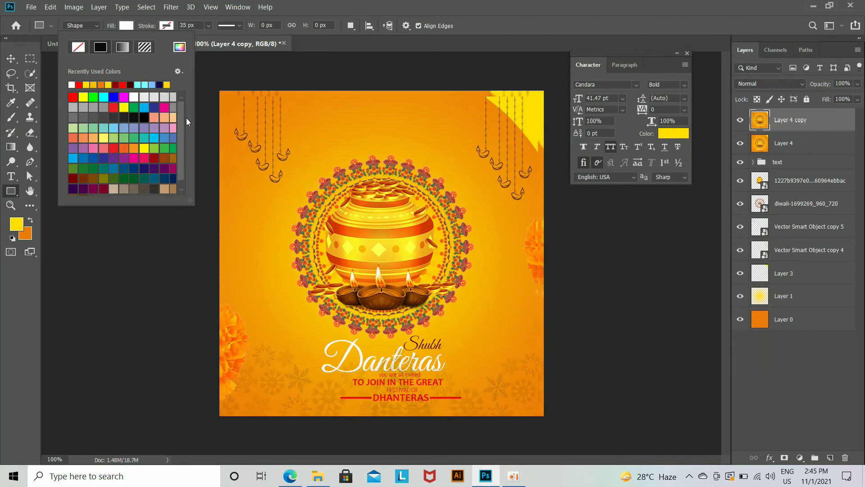
left_click_drag(224, 102, 533, 411)
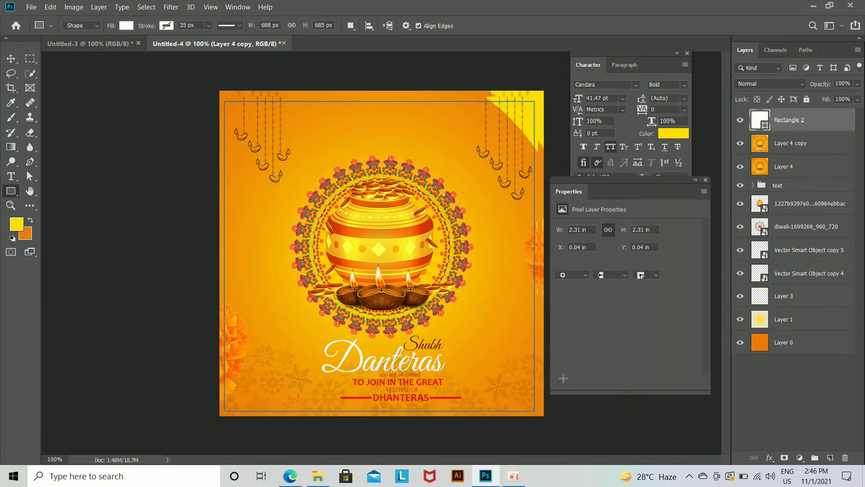
left_click(127, 26)
left_click(77, 49)
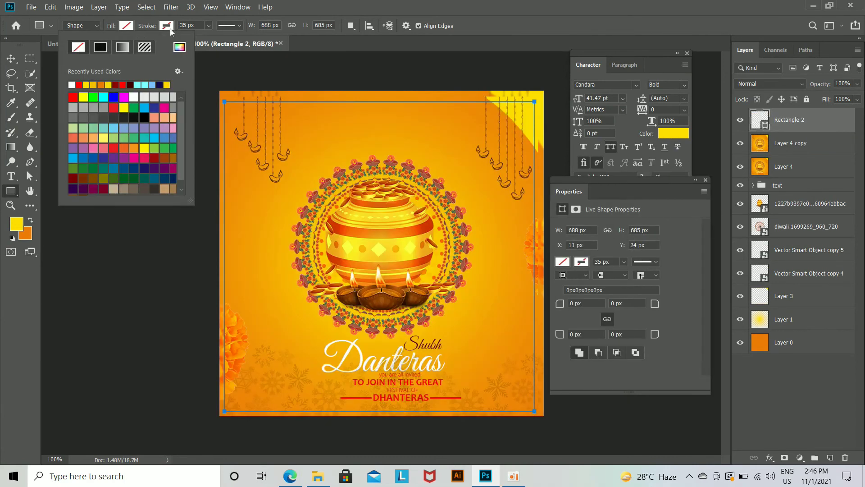
Give the rectangle frame a black stroke 4 px wide
left_click(166, 26)
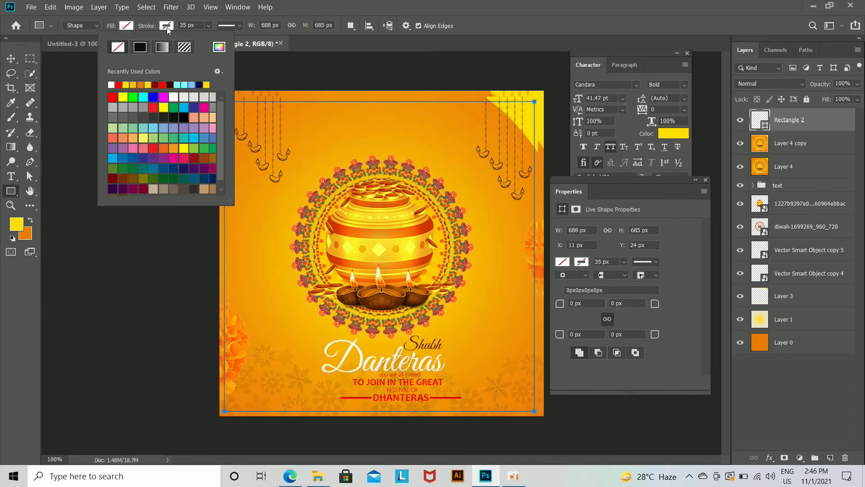
left_click(198, 25)
type("4")
key("Return")
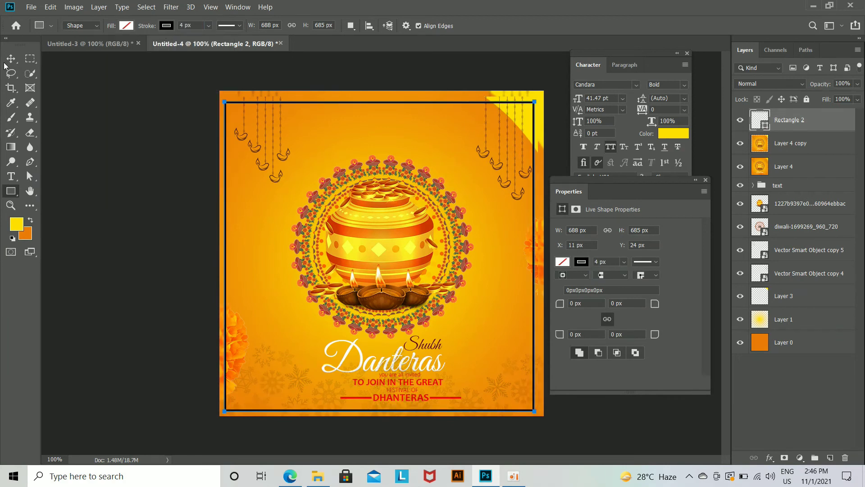
left_click(11, 58)
left_click(706, 180)
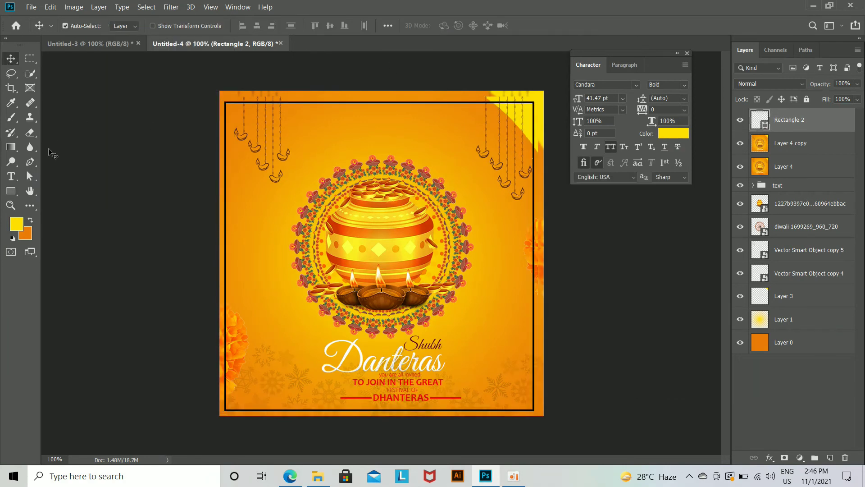
Change the rectangle frame's stroke to white and set its width to 2 px
left_click(12, 191)
left_click(167, 25)
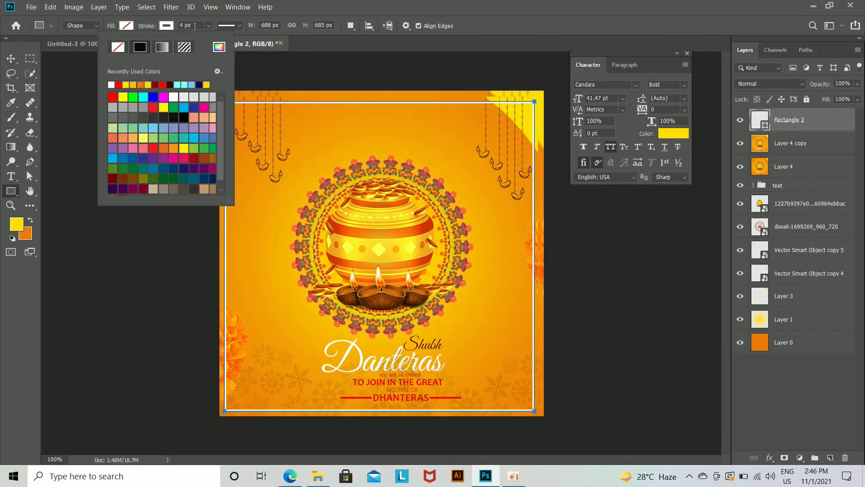
left_click(195, 25)
type("2")
key("Return")
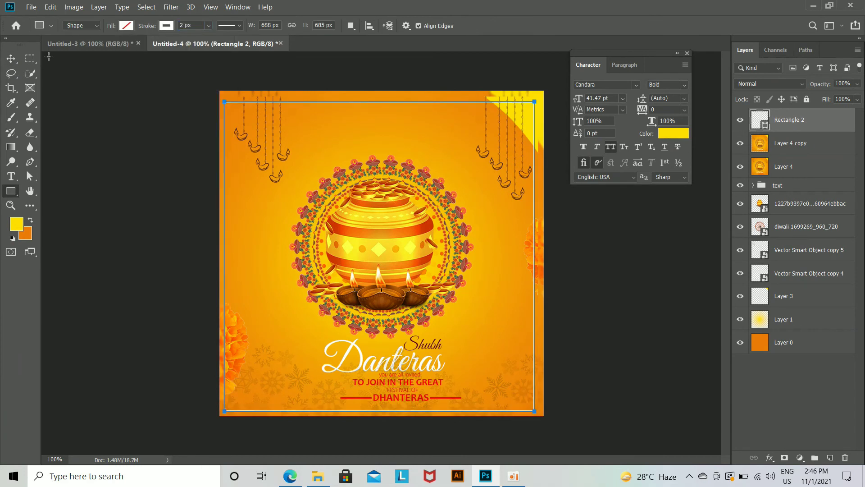
left_click(11, 59)
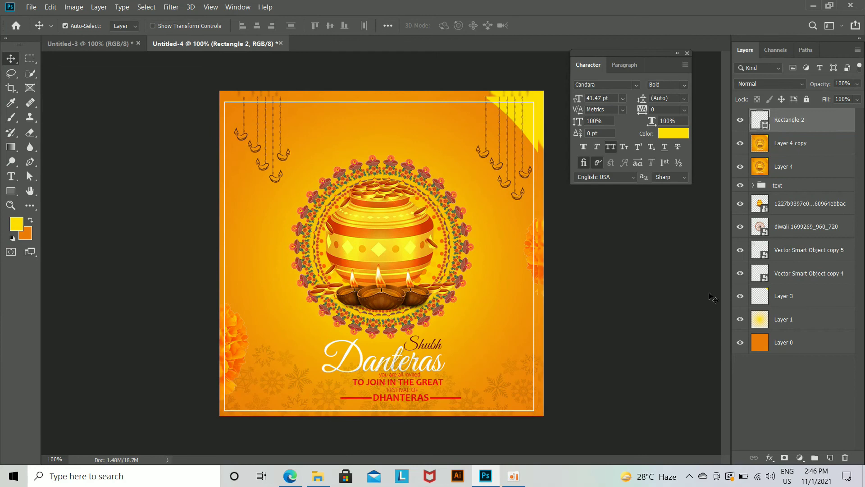
Set the rectangle frame's stroke colour to a recently used orange
right_click(814, 112)
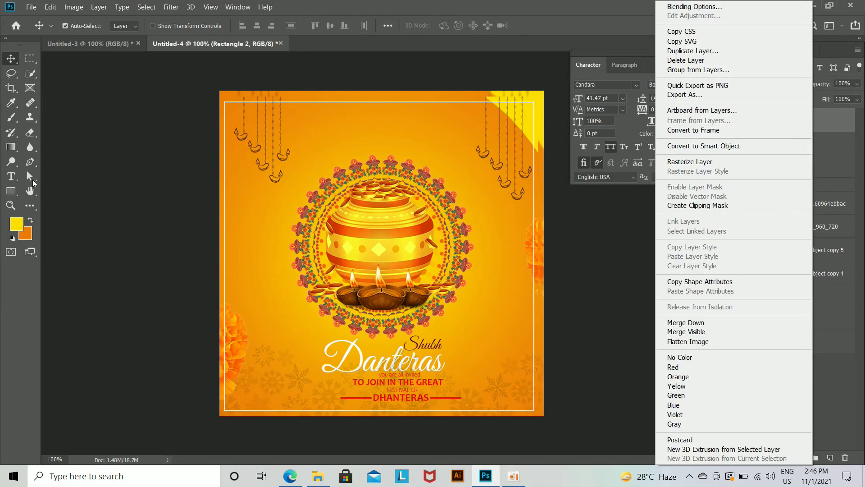
left_click(11, 193)
left_click(11, 191)
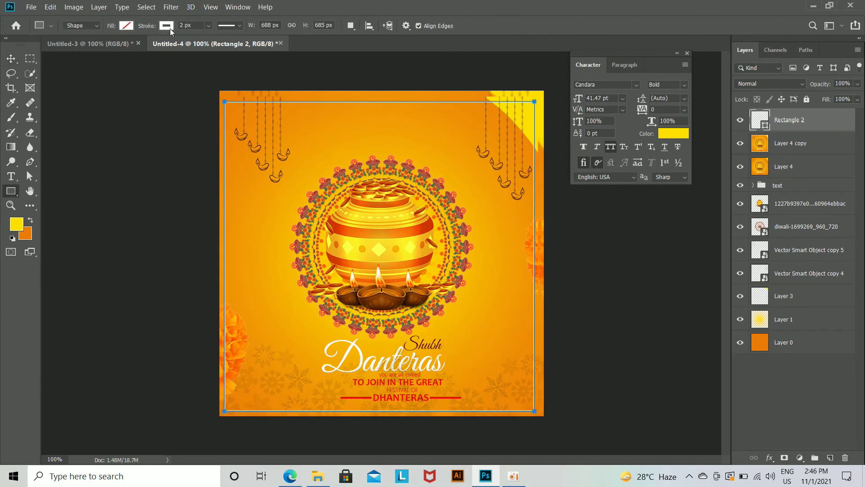
left_click(167, 25)
left_click(141, 85)
left_click(11, 59)
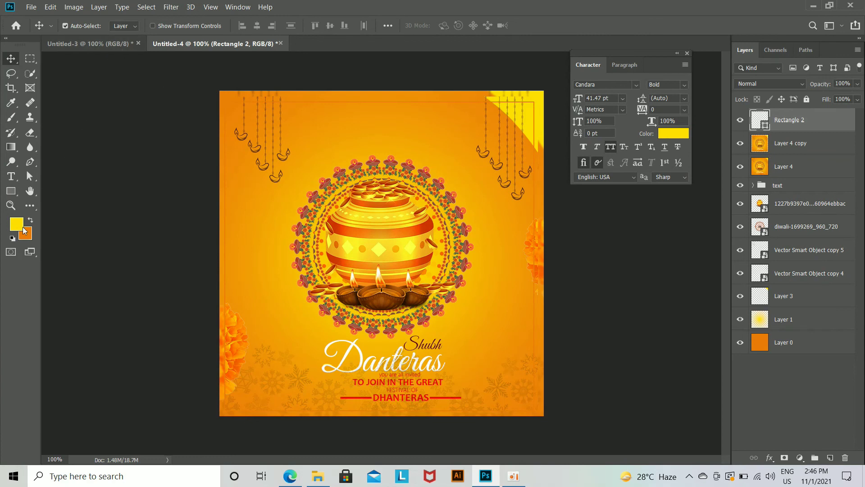
Set the rectangle frame's stroke to the darker orange #dc7610
left_click(12, 191)
left_click(166, 26)
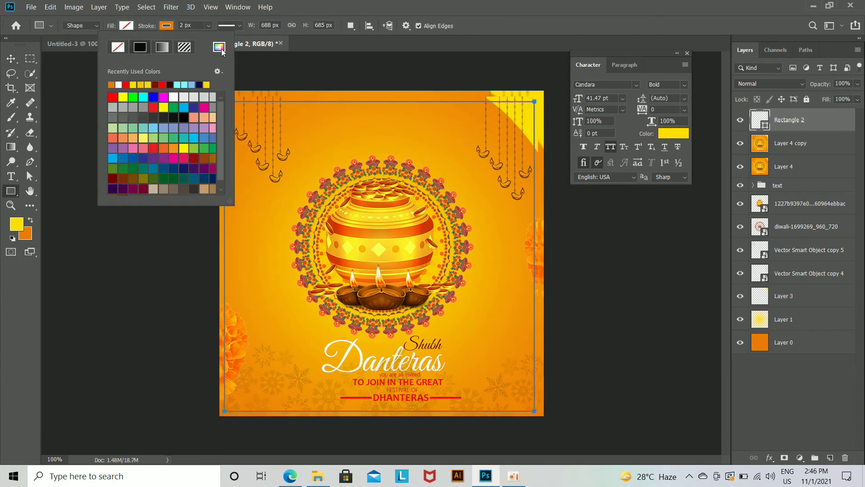
left_click(219, 48)
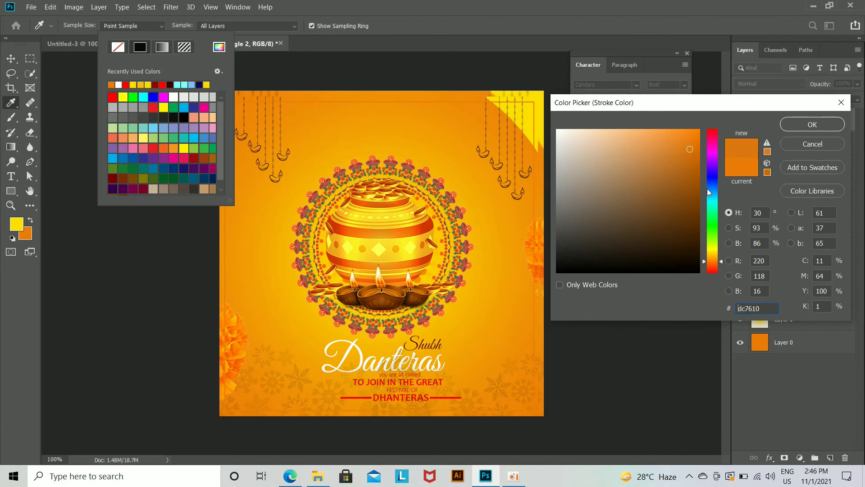
left_click(794, 126)
key("v")
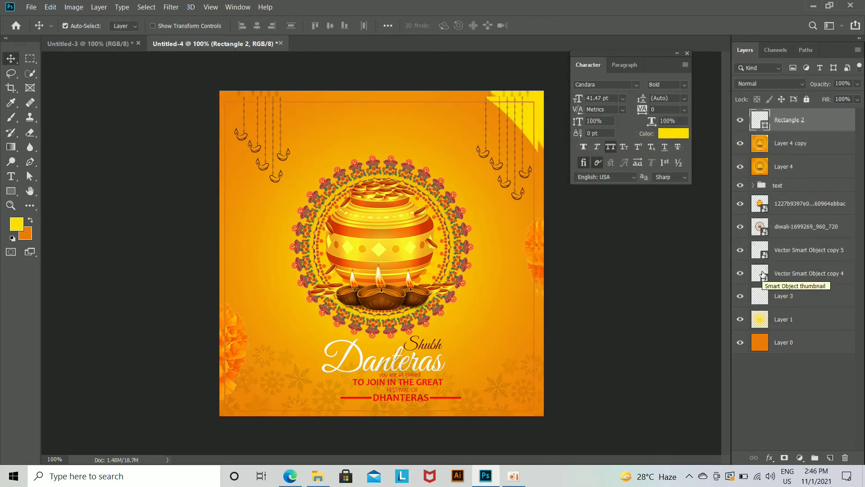
Rasterize the Rectangle 2 frame layer and delete the part of its outline crossing the marigold on the poster's right edge
right_click(809, 128)
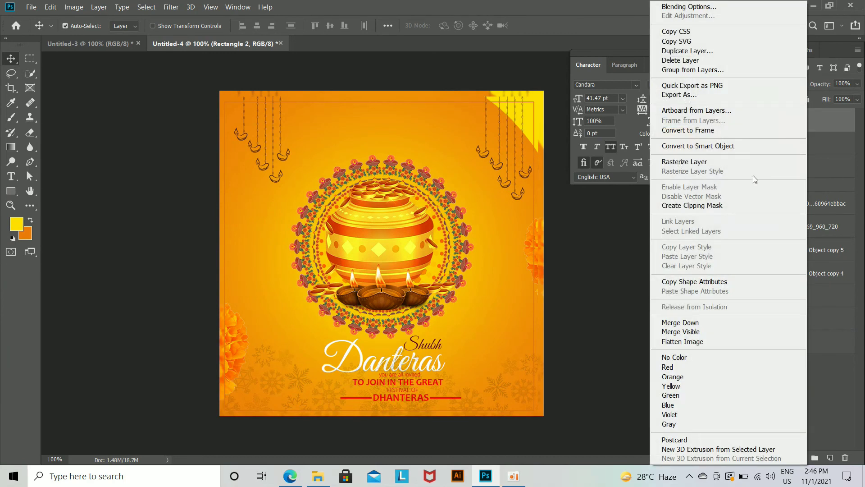
left_click(689, 163)
left_click(30, 58)
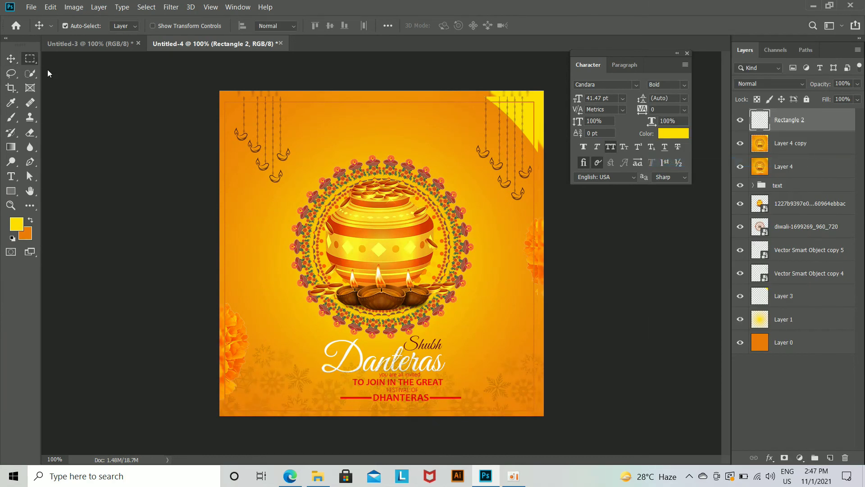
left_click_drag(528, 218, 554, 282)
key("Delete")
key("ctrl+d")
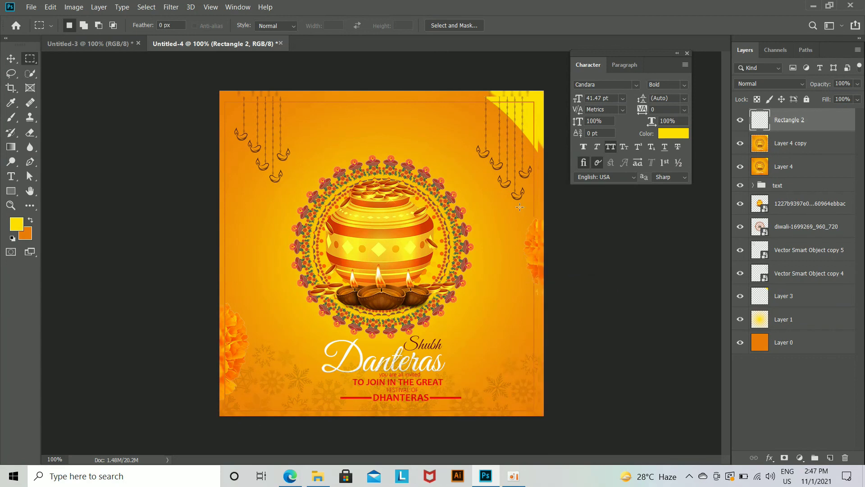
Delete the frame outline's portions crossing the yellow upper-right corner and the marigold on the poster's left edge
left_click_drag(479, 90, 570, 150)
key("Delete")
key("ctrl+d")
left_click_drag(213, 297, 242, 403)
key("Delete")
key("ctrl+d")
Remove the frame outline's portions over the upper-left hanging diyas and below the DHANTERAS text, then clear the selection
left_click_drag(237, 96, 294, 121)
left_click_drag(338, 404, 466, 432)
left_click(466, 434)
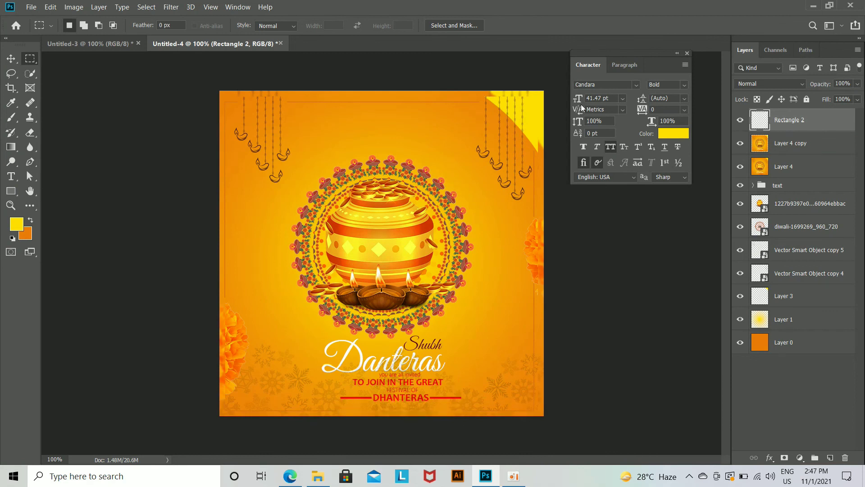